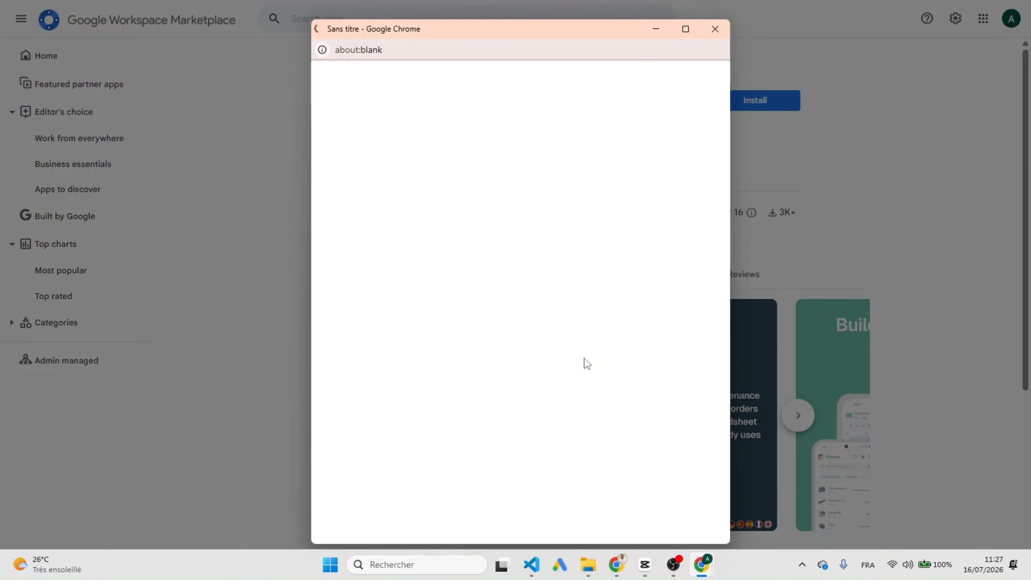
# Grant all requested Sheets, Calendar and sidebar permissions to install Maintenance Management with Sheets
pyautogui.scroll(-3, 567, 345)
pyautogui.click(563, 449)
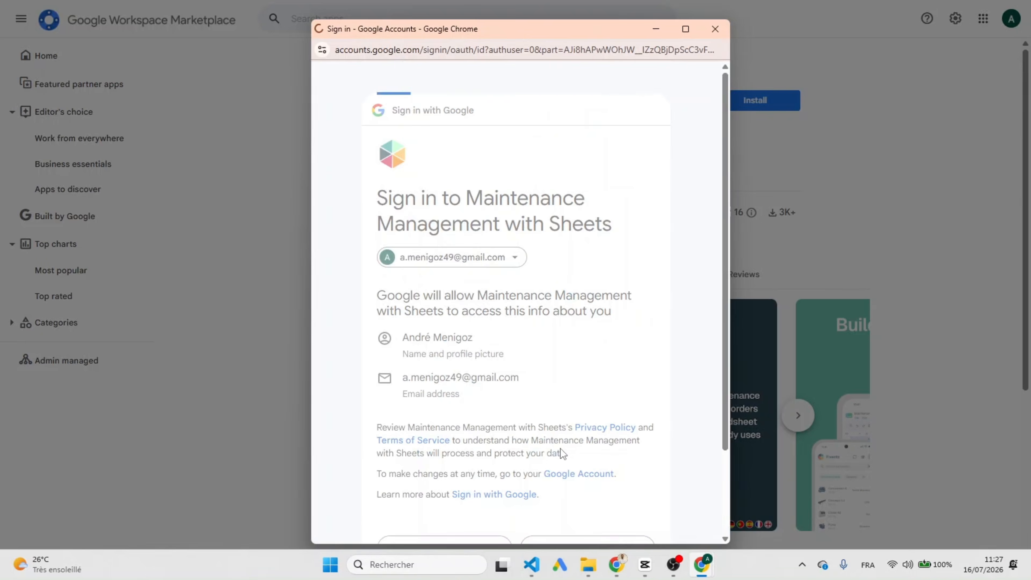
pyautogui.click(386, 389)
pyautogui.scroll(-8, 595, 499)
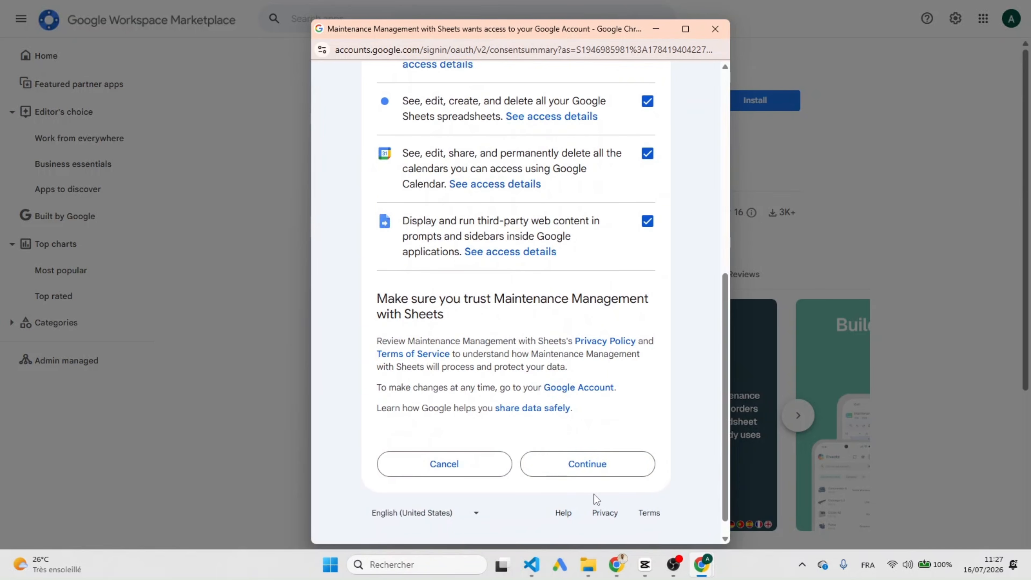
pyautogui.click(606, 472)
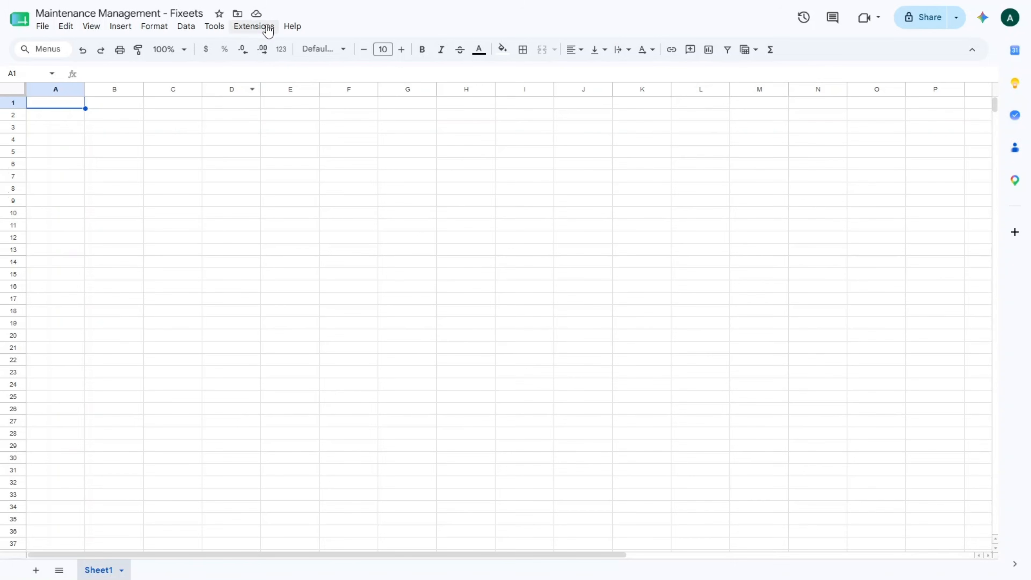
# Launch Maintenance Management from the Extensions menu to open the Fixeets sidebar
pyautogui.click(268, 30)
pyautogui.moveTo(422, 180)
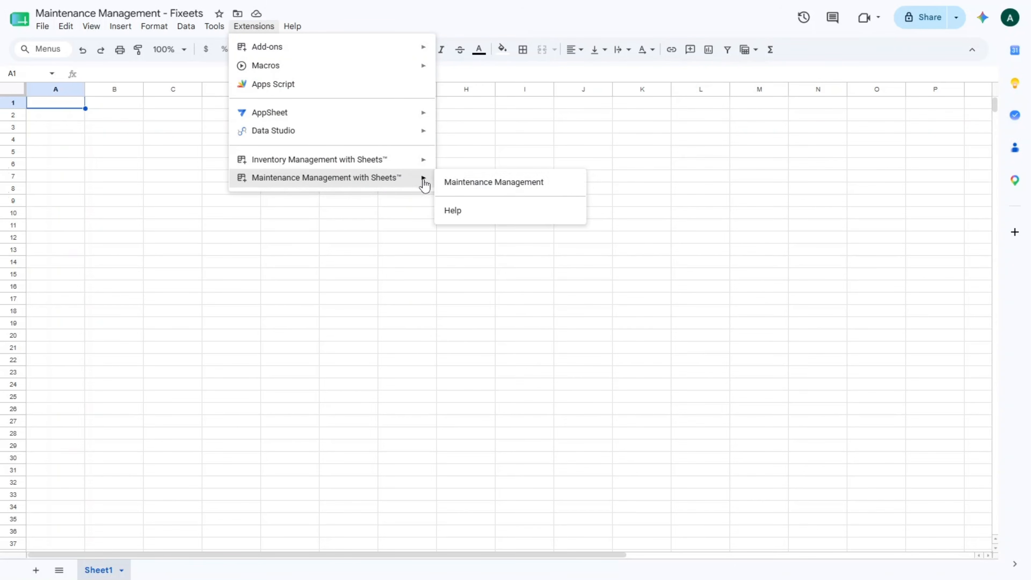
pyautogui.click(505, 185)
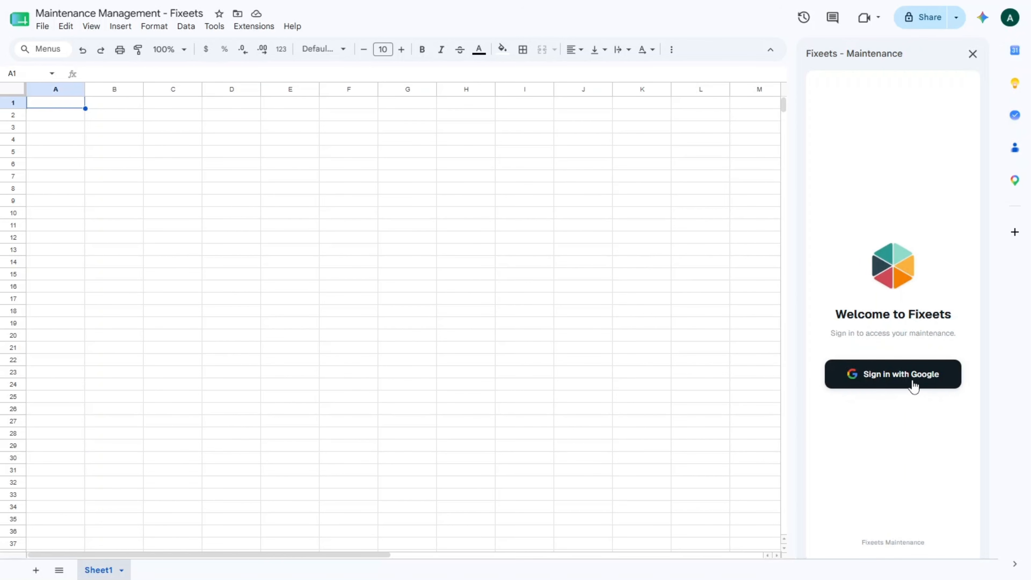
# Sign in to Fixeets with the Google account and grant the extra access
pyautogui.click(915, 384)
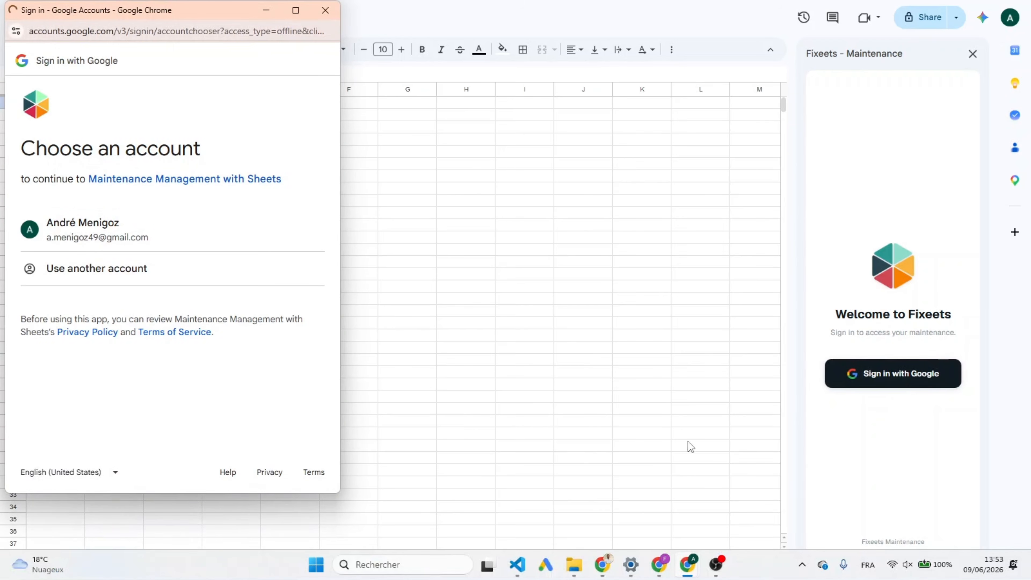
pyautogui.click(64, 238)
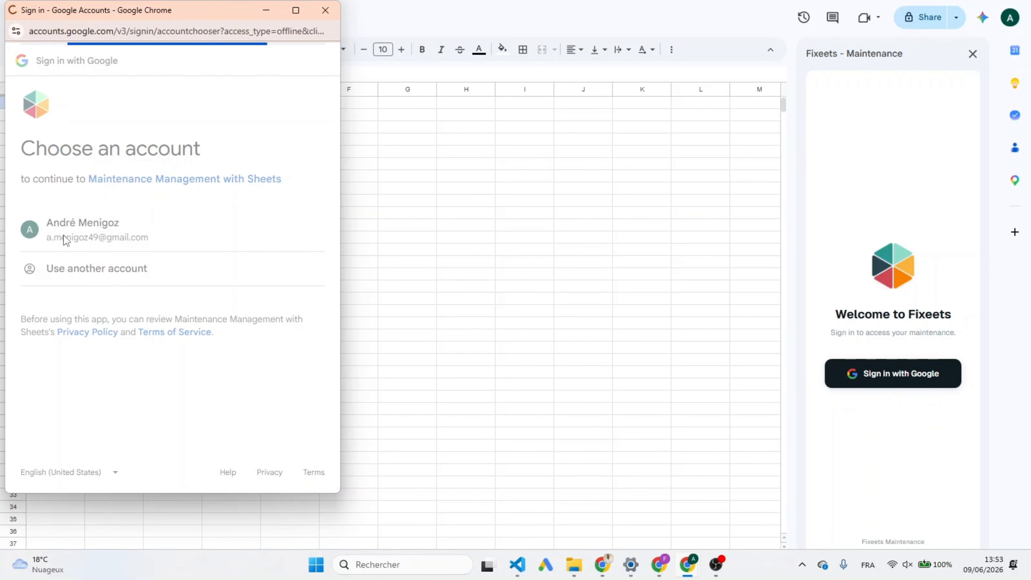
pyautogui.click(251, 392)
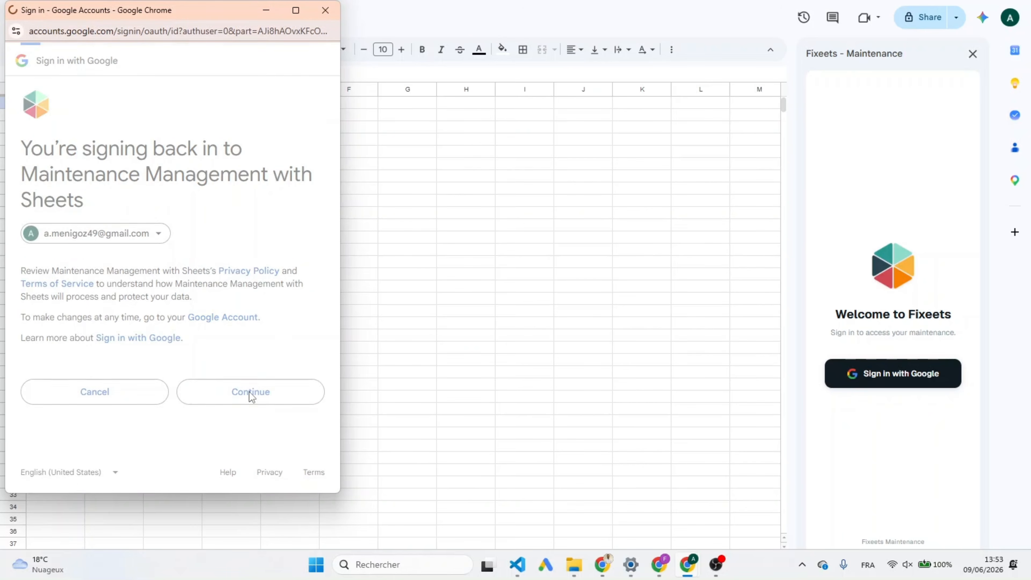
pyautogui.scroll(-5, 238, 361)
pyautogui.click(239, 419)
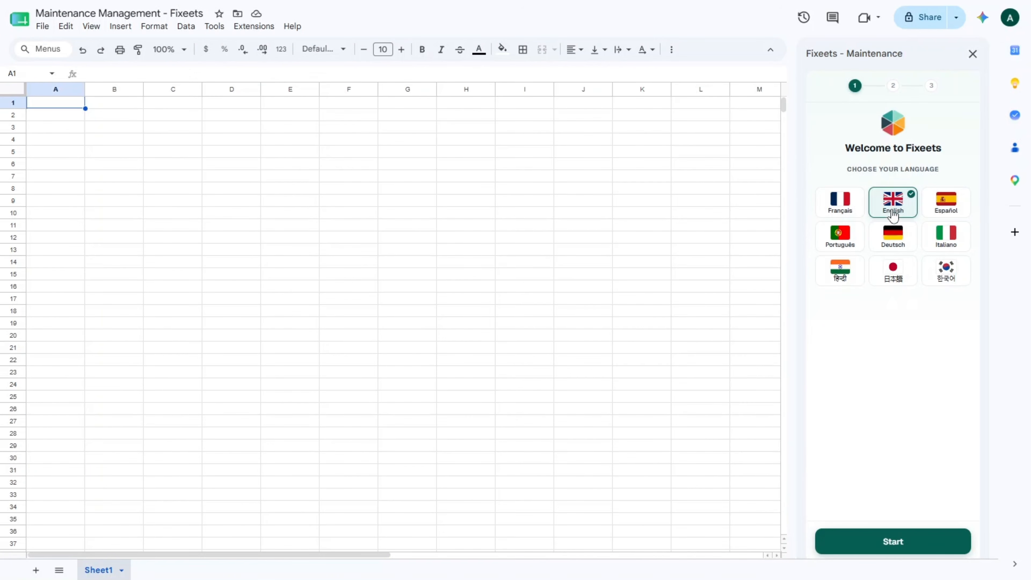
# Complete the profile with name, Individual, Technology & Media, and Google Workspace Marketplace referral, then validate
pyautogui.click(915, 542)
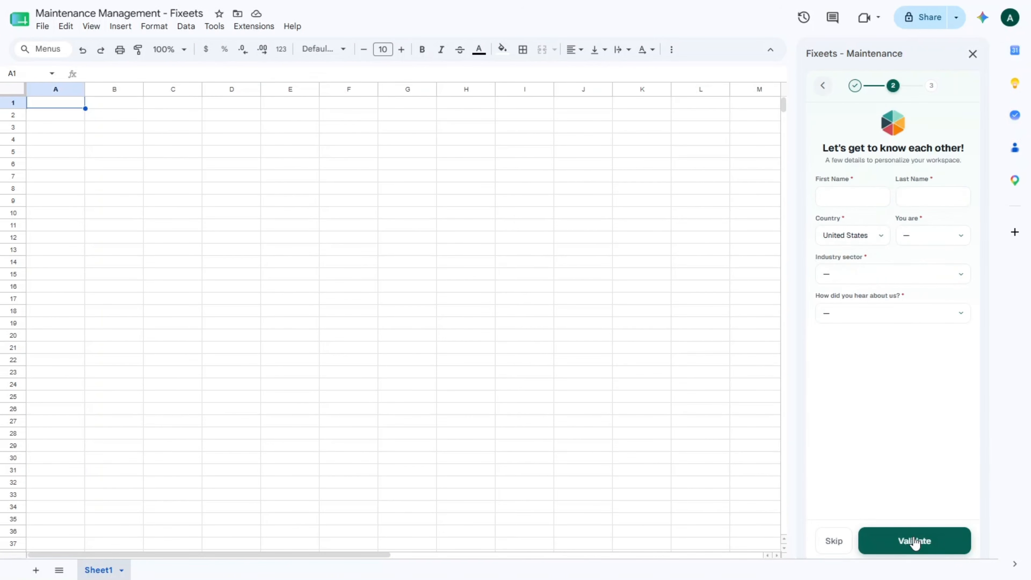
pyautogui.click(836, 195)
pyautogui.press('Tab')
pyautogui.write('Suppo')
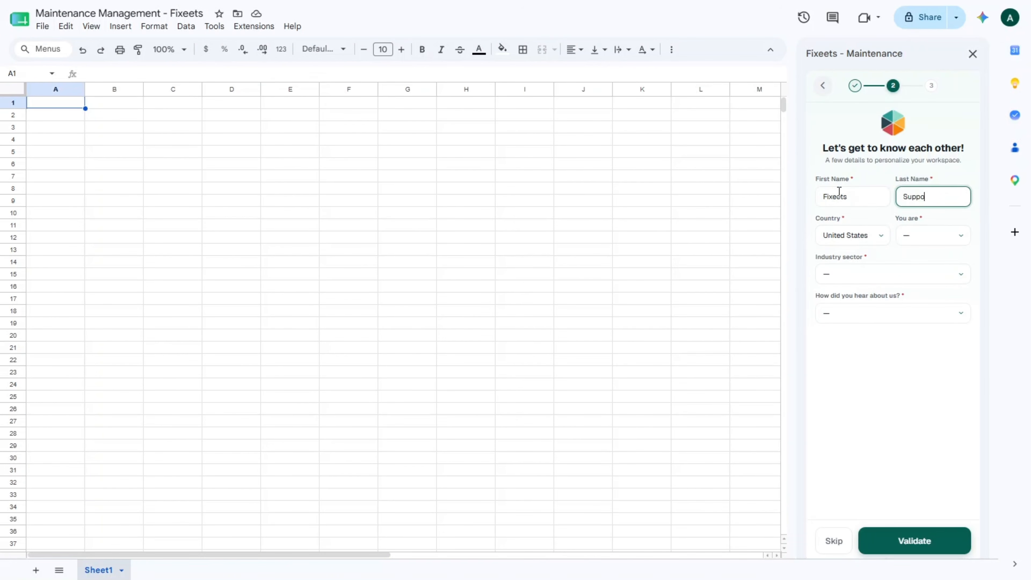
pyautogui.click(930, 239)
pyautogui.click(918, 286)
pyautogui.click(927, 274)
pyautogui.click(872, 523)
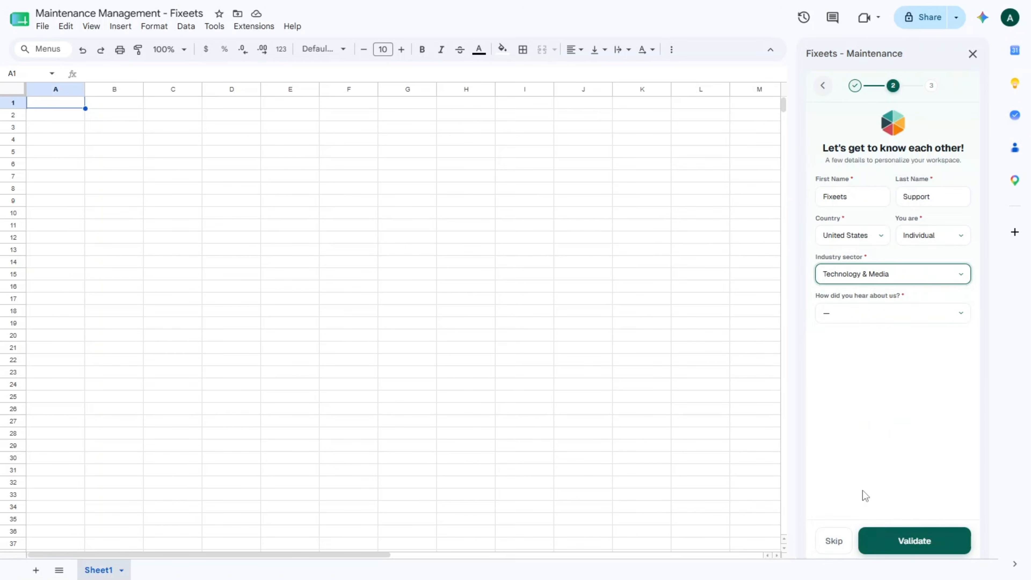
pyautogui.click(872, 313)
pyautogui.click(883, 348)
pyautogui.click(914, 542)
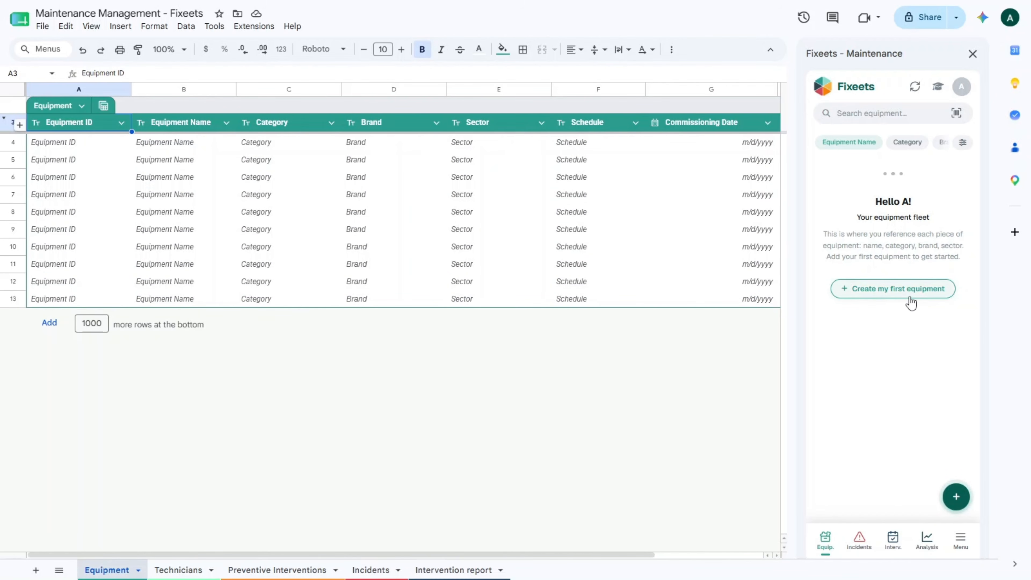
# Enter the first equipment as Compressor A, category Production, brand Atlas, sector North Workshop
pyautogui.click(911, 302)
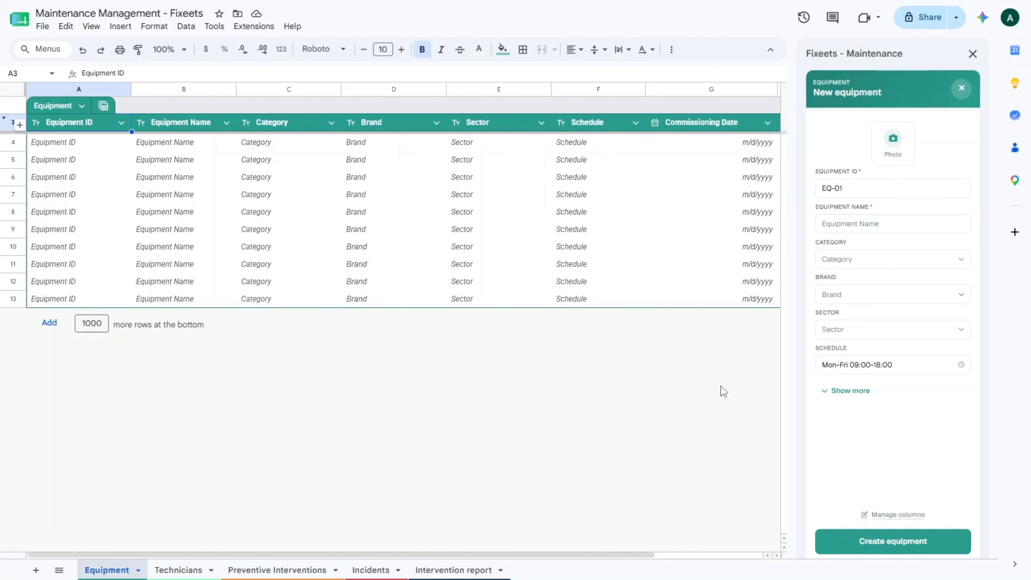
pyautogui.click(888, 221)
pyautogui.write('Com')
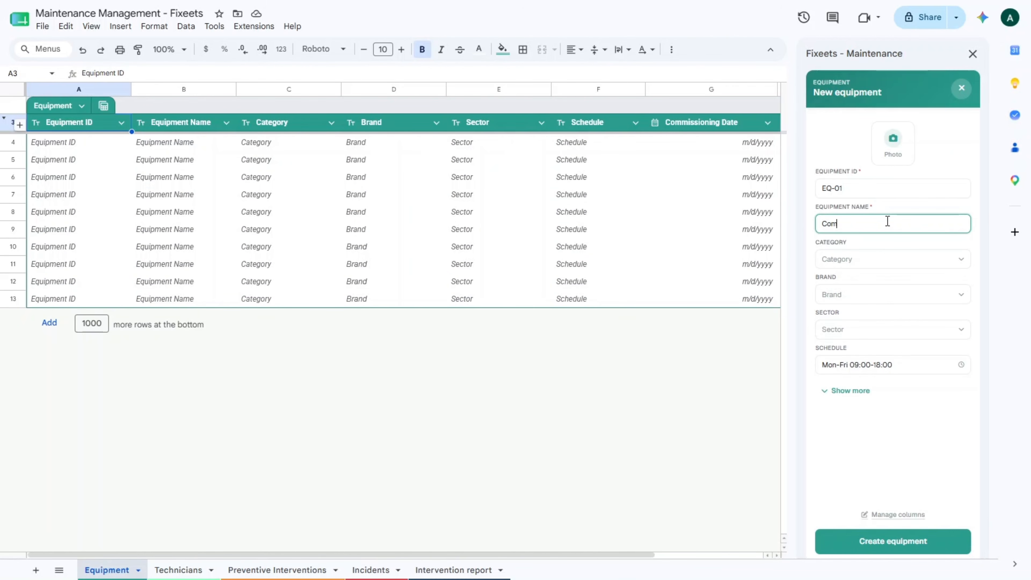
pyautogui.write('pressor A')
pyautogui.click(876, 259)
pyautogui.write('Pro')
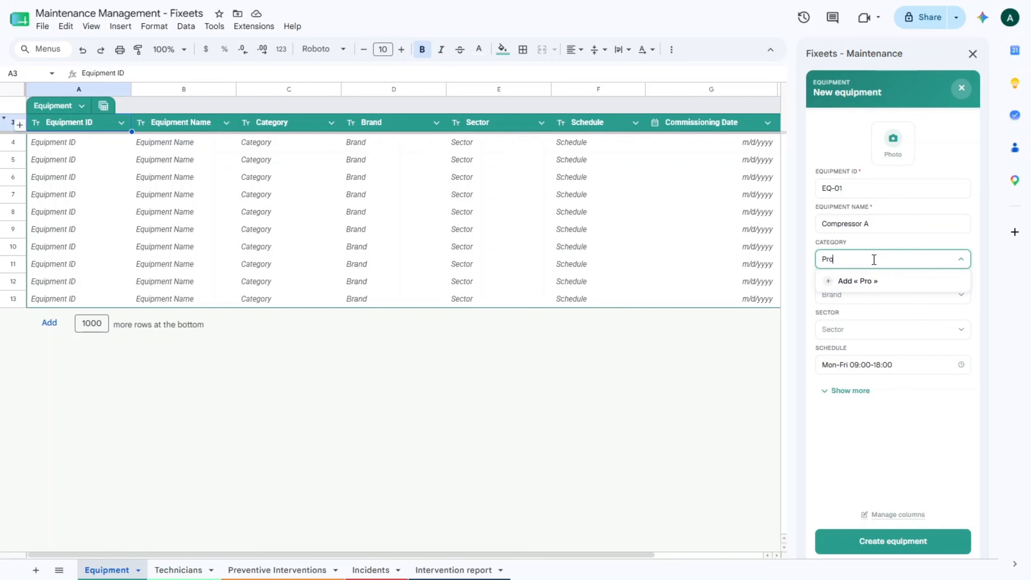
pyautogui.write('duction')
pyautogui.press('Return')
pyautogui.click(864, 294)
pyautogui.write('Atlas')
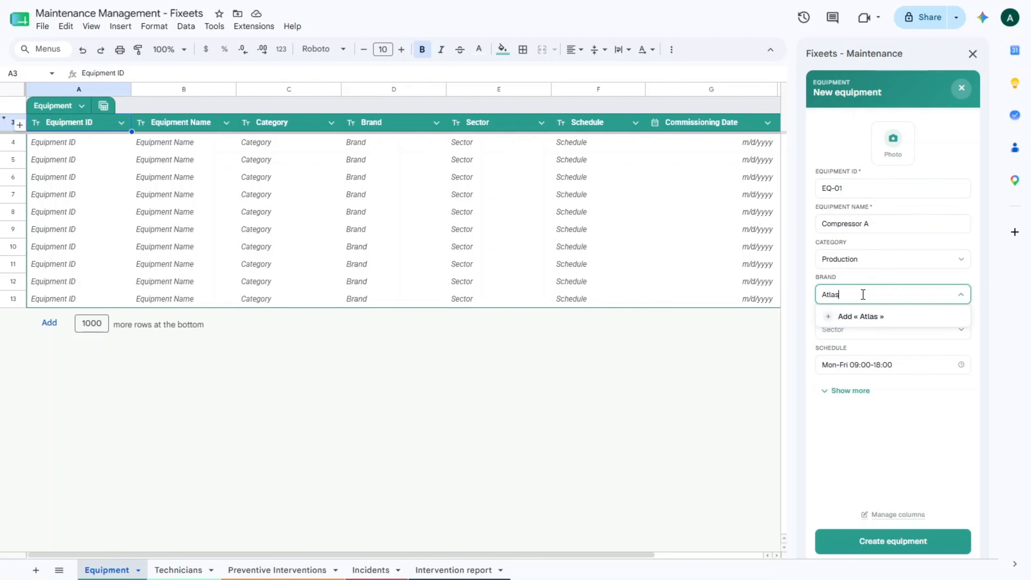
pyautogui.press('Return')
pyautogui.click(852, 329)
pyautogui.write('North Workshop')
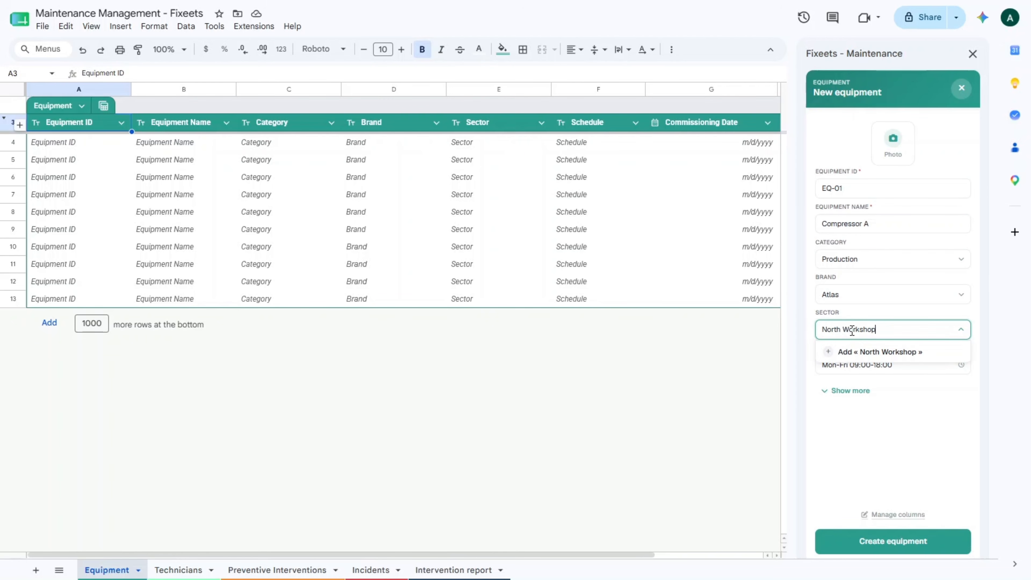
pyautogui.click(878, 353)
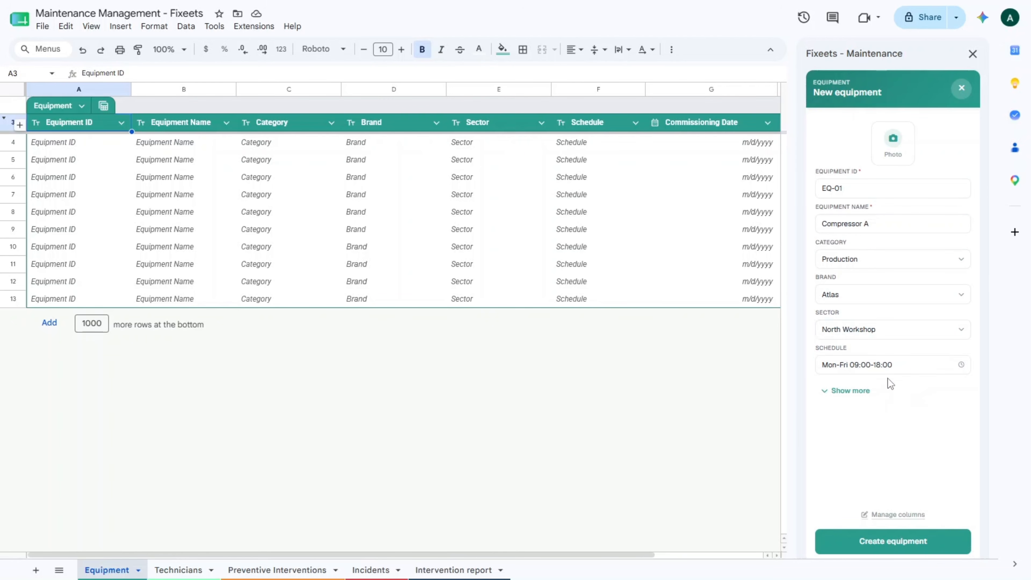
# Set the commissioning date to 15/03/2020 and create the equipment record
pyautogui.click(850, 391)
pyautogui.click(959, 425)
pyautogui.click(907, 267)
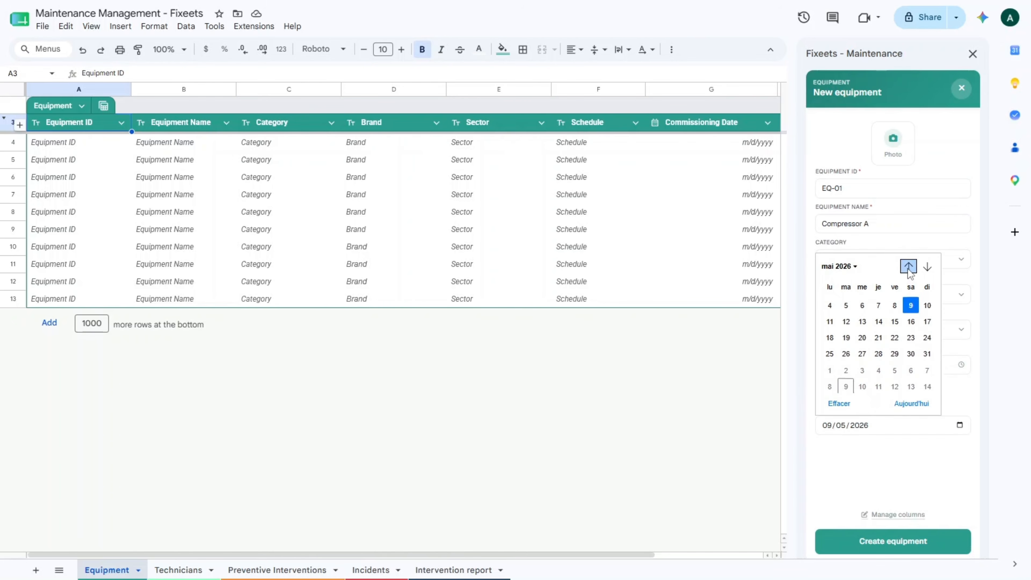
pyautogui.click(935, 335)
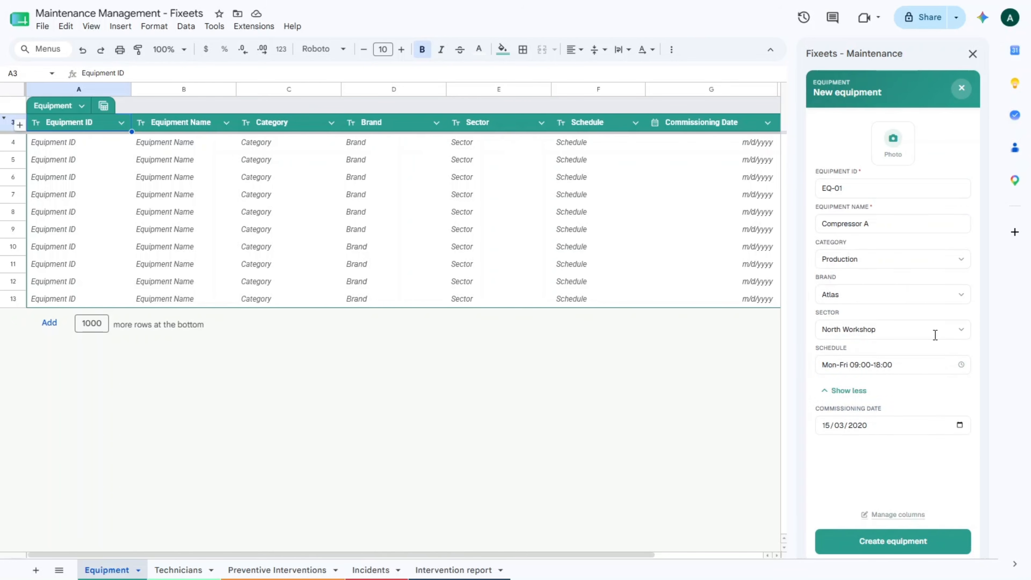
pyautogui.click(891, 546)
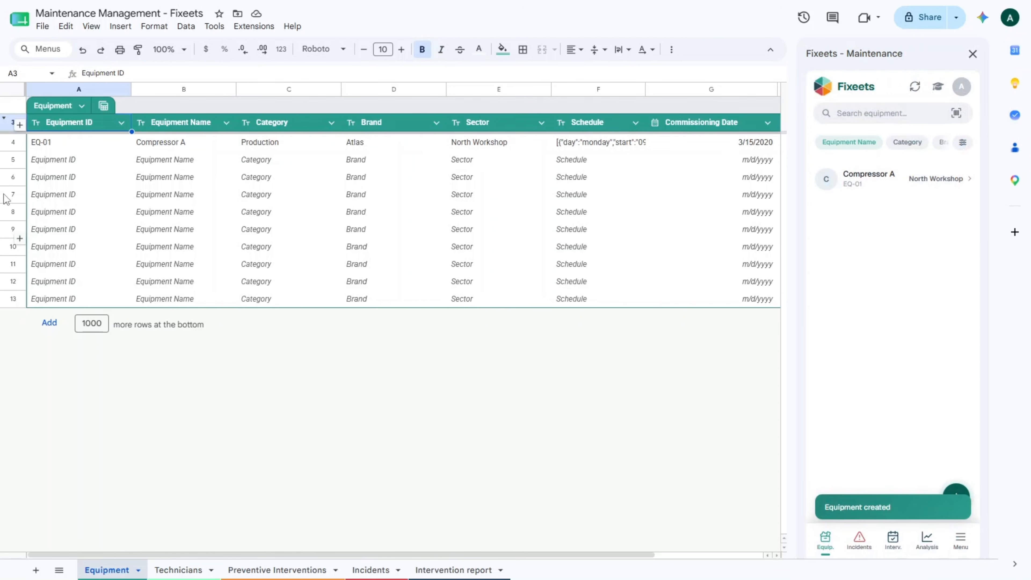
pyautogui.click(36, 146)
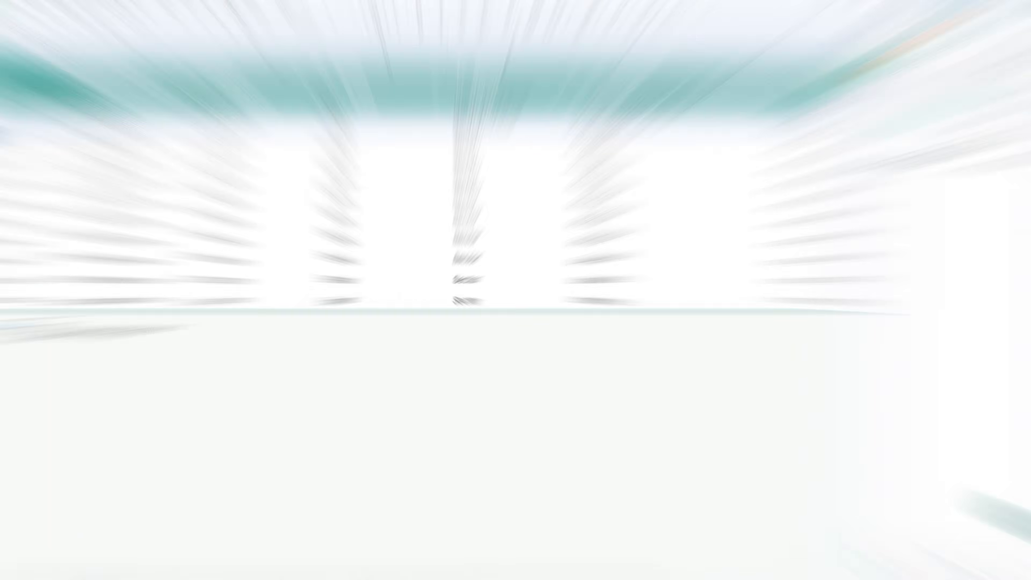
# Start a new preventive task for EQ-01 with intervention type Preventive
pyautogui.click(961, 544)
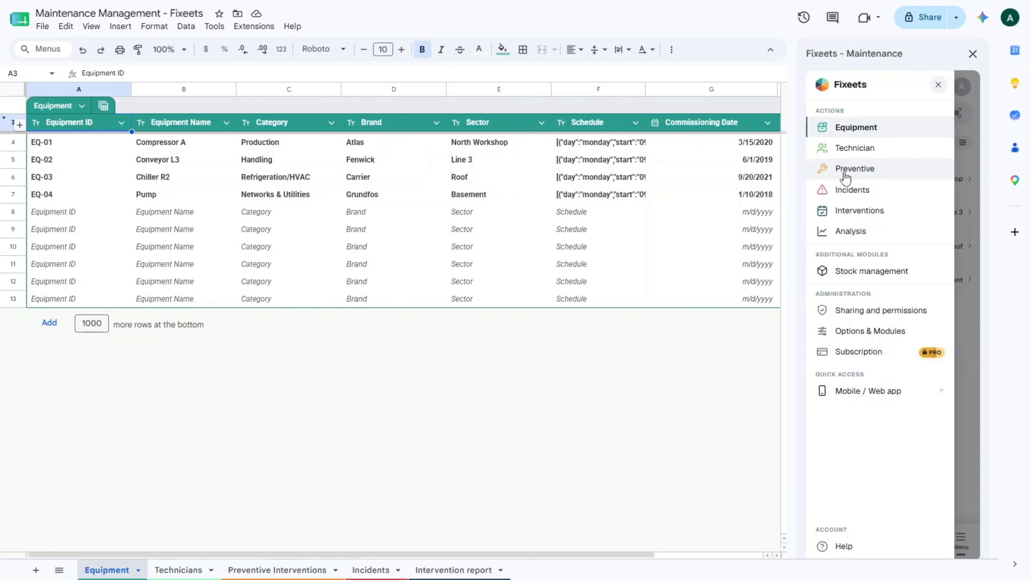
pyautogui.click(835, 172)
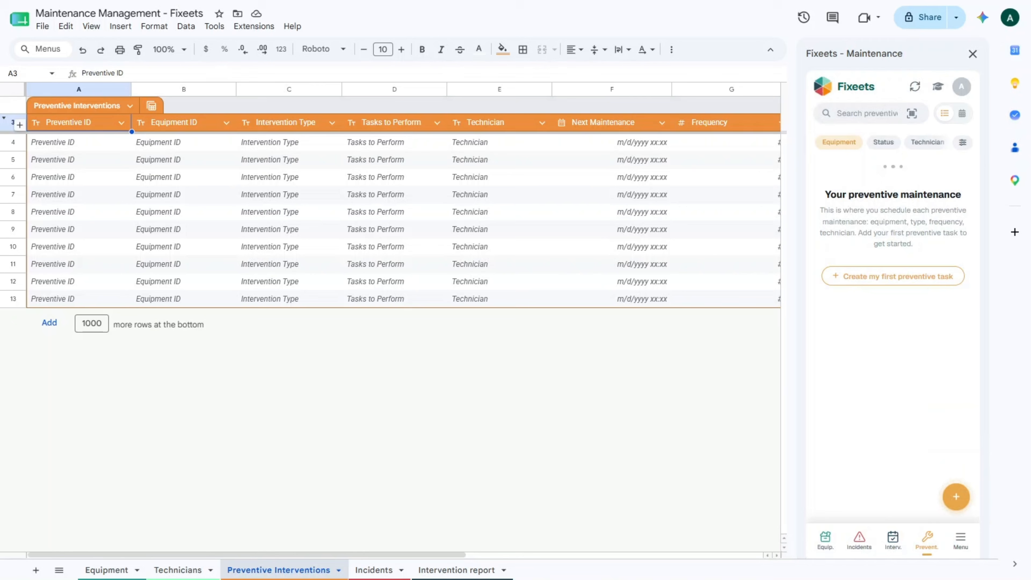
pyautogui.click(897, 279)
pyautogui.click(869, 142)
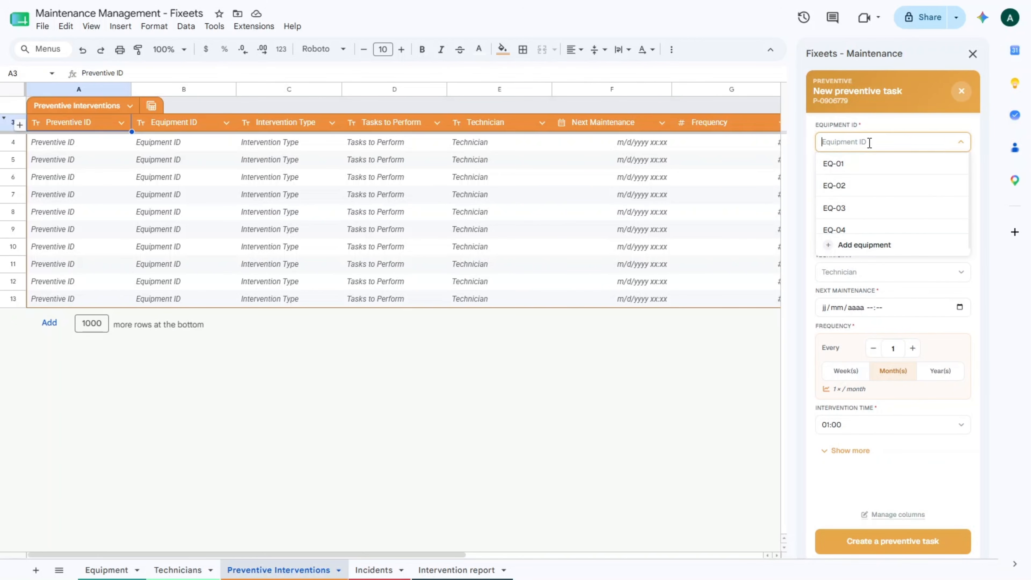
pyautogui.click(864, 162)
pyautogui.click(867, 174)
pyautogui.write('Prevent')
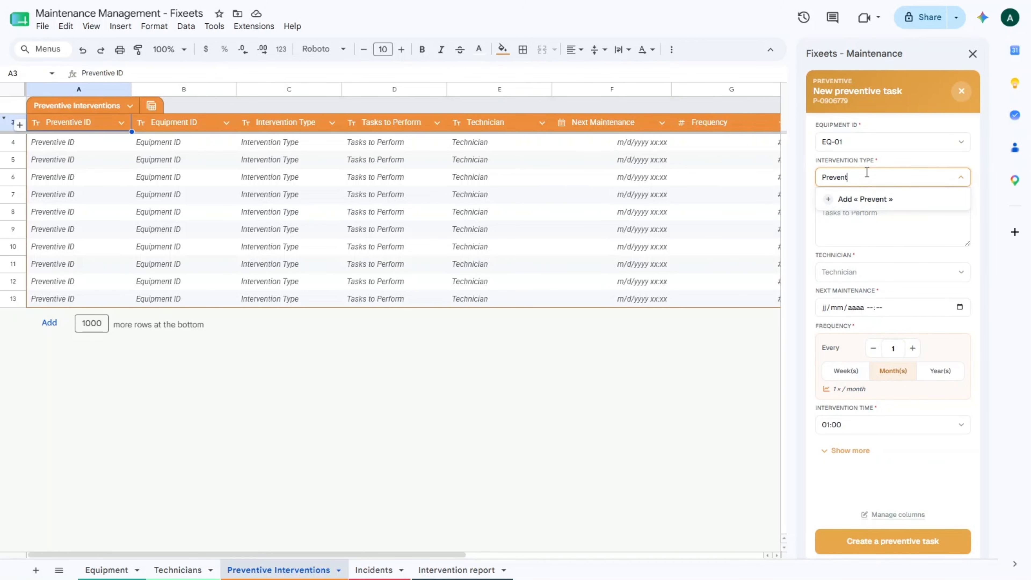
pyautogui.write('ive')
pyautogui.click(865, 199)
# Describe the compressor greasing tasks and assign the third listed technician
pyautogui.click(856, 219)
pyautogui.write('Compressor greasing')
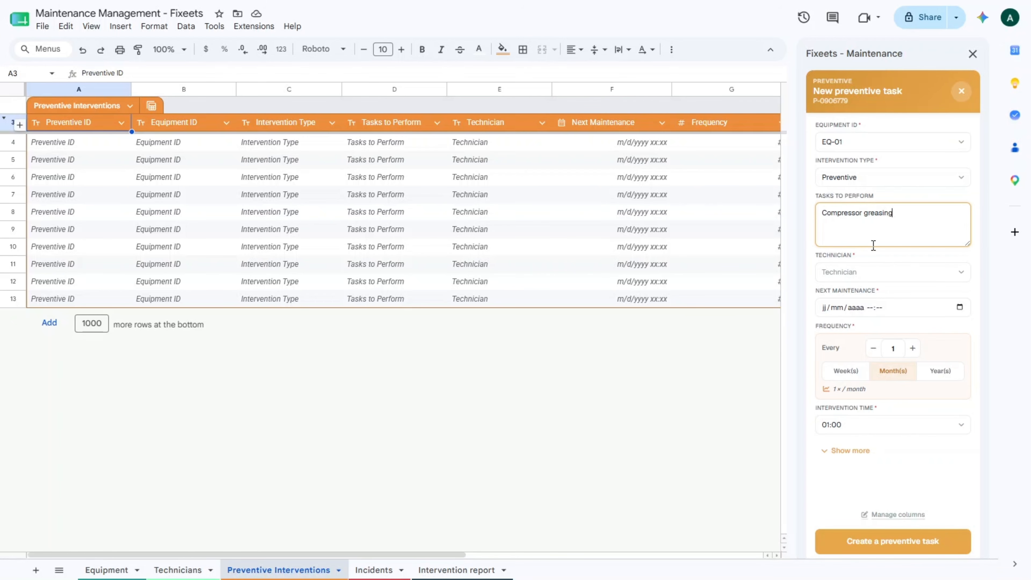
pyautogui.click(901, 272)
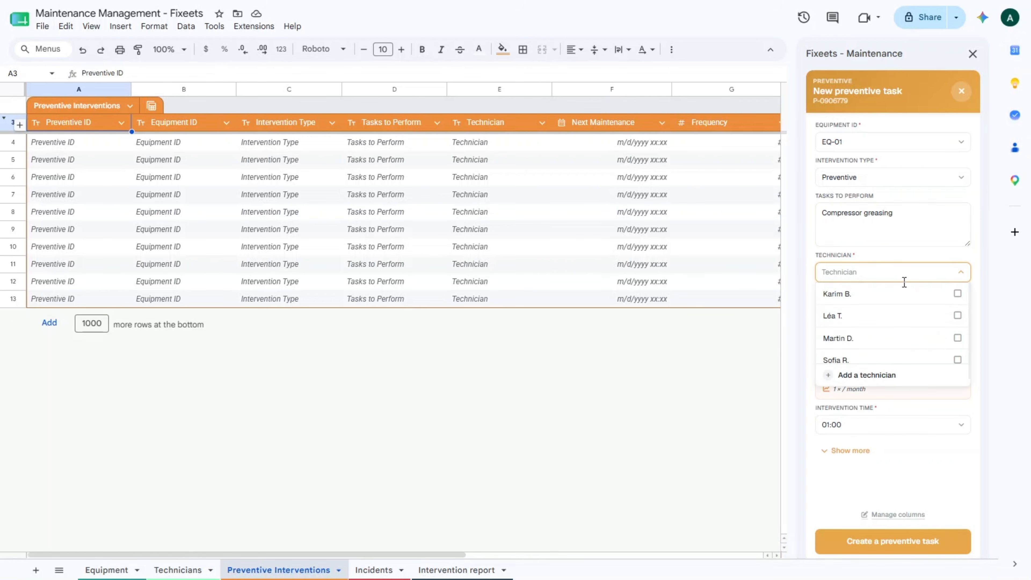
pyautogui.click(956, 340)
pyautogui.click(975, 268)
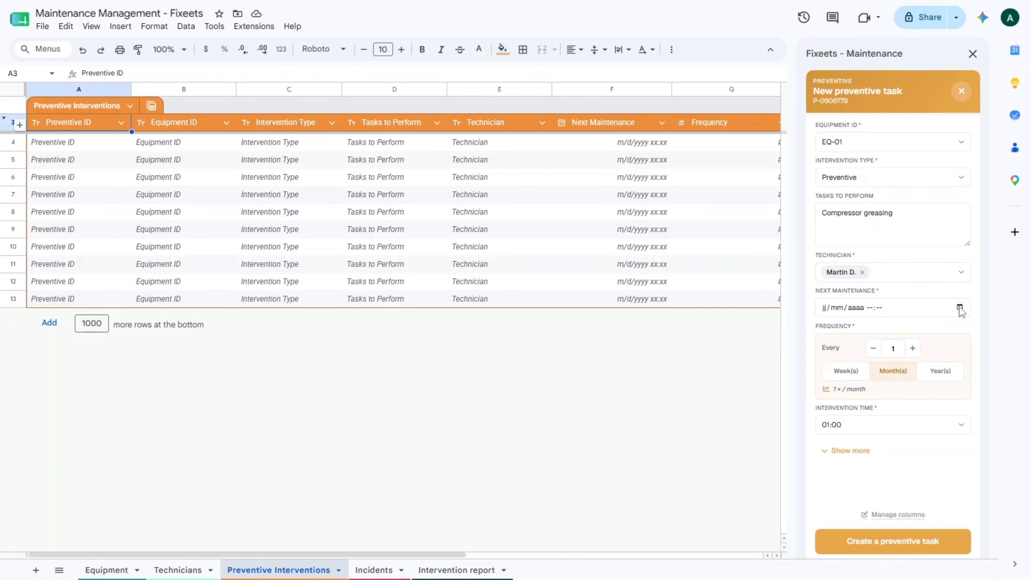
# Schedule next maintenance for 20/05/2026 09:00 with 01:30 duration and create the task
pyautogui.click(959, 307)
pyautogui.click(909, 331)
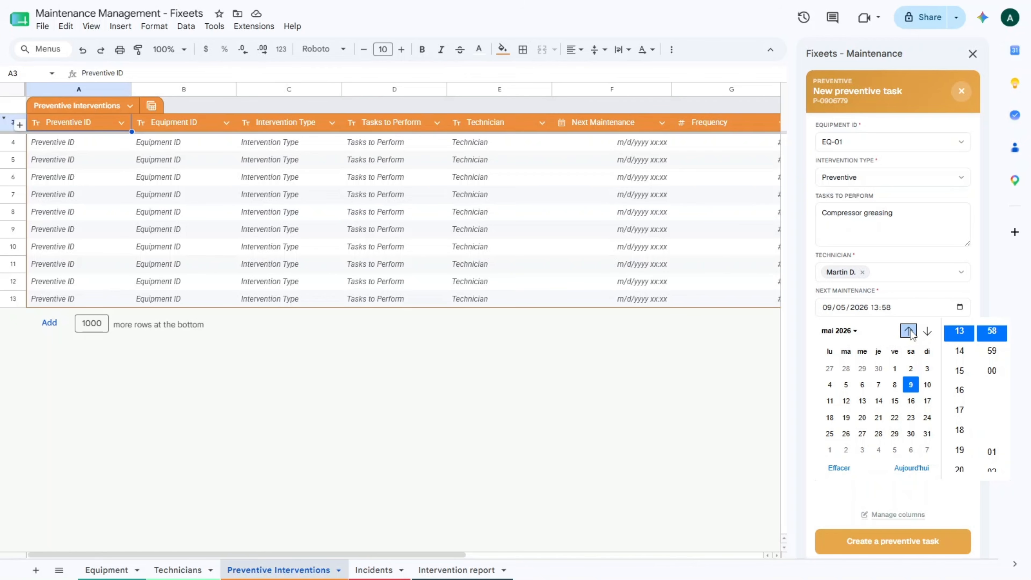
pyautogui.click(863, 418)
pyautogui.scroll(4, 962, 357)
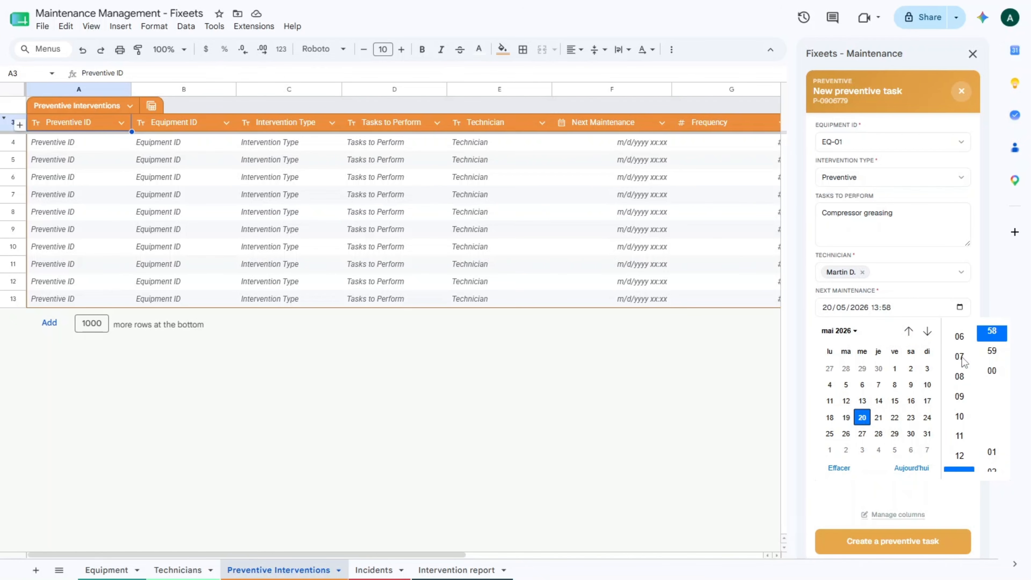
pyautogui.click(961, 357)
pyautogui.click(992, 370)
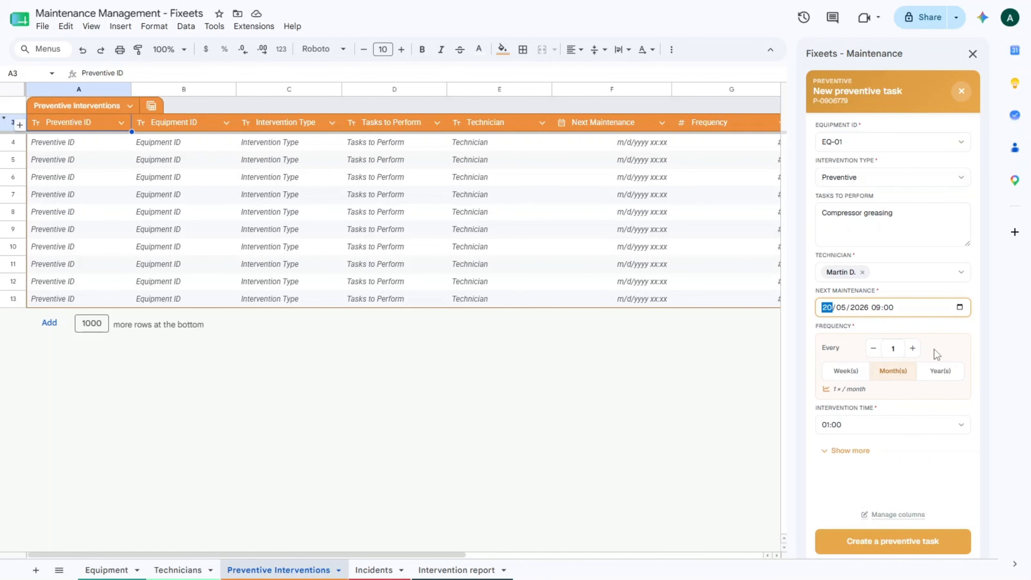
pyautogui.click(932, 425)
pyautogui.scroll(-2, 904, 467)
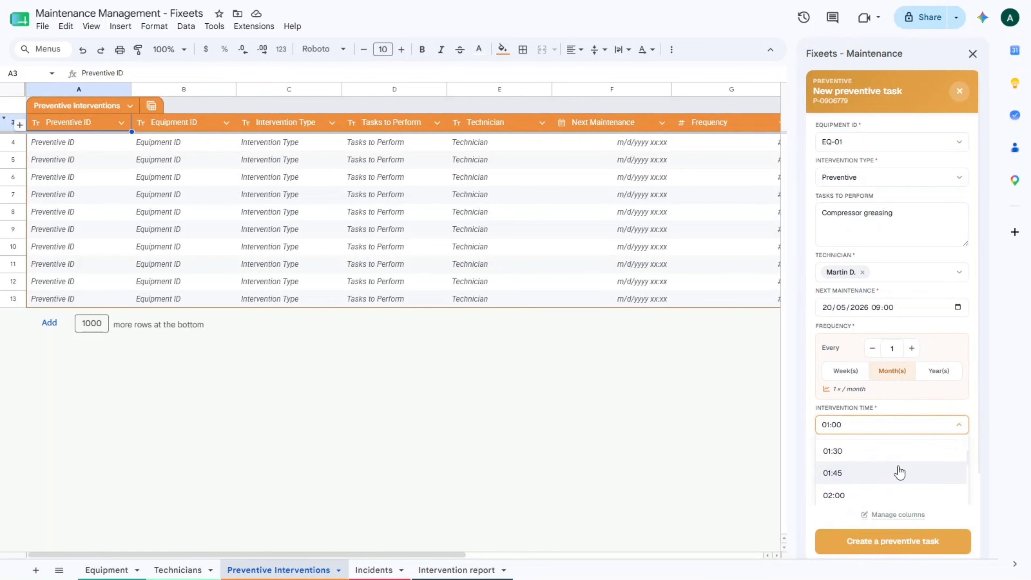
pyautogui.click(903, 468)
pyautogui.click(872, 451)
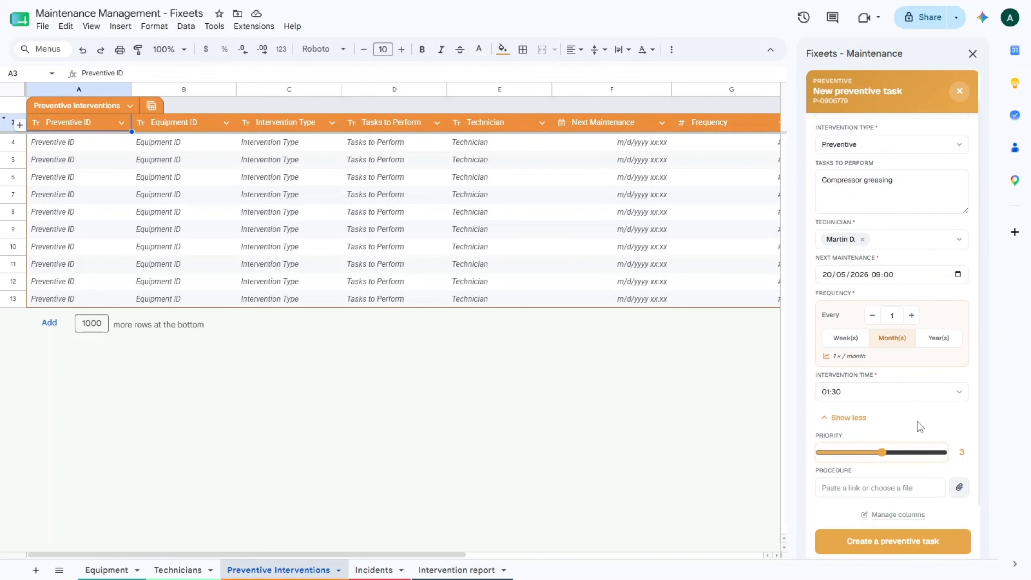
pyautogui.click(896, 541)
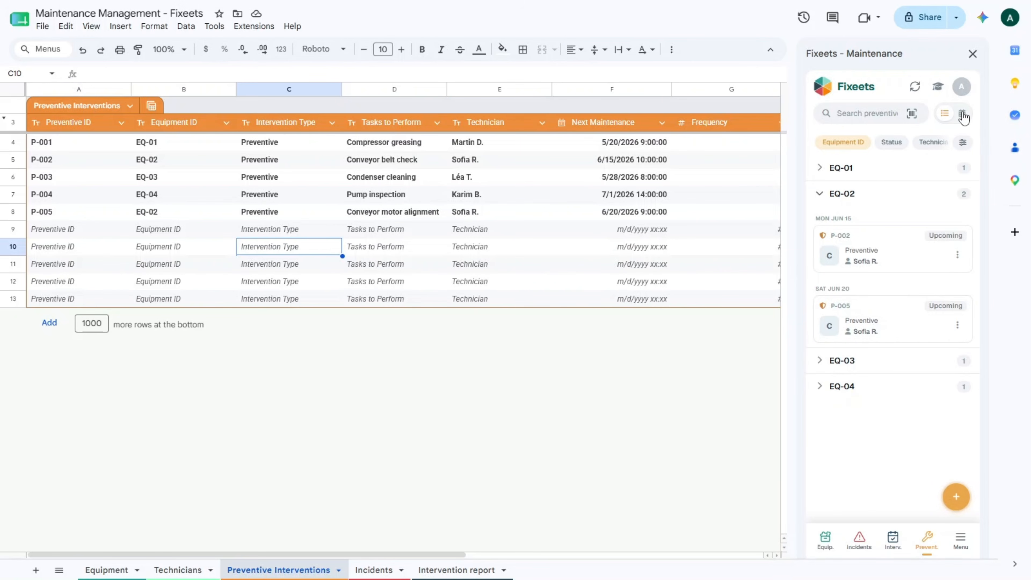
# Switch preventive tasks to calendar view and preview June 10 and June 3
pyautogui.click(962, 114)
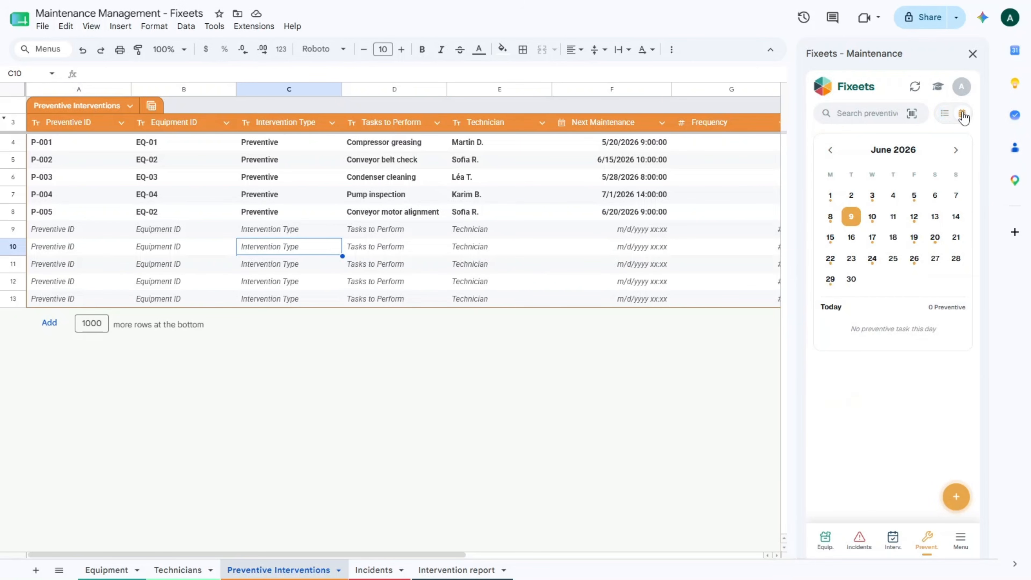
pyautogui.click(871, 219)
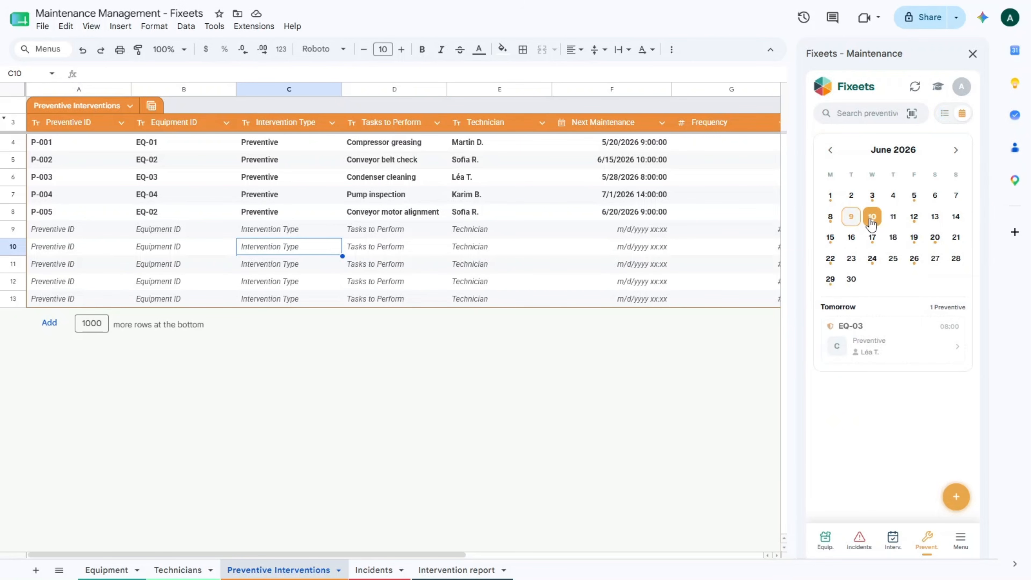
pyautogui.click(870, 198)
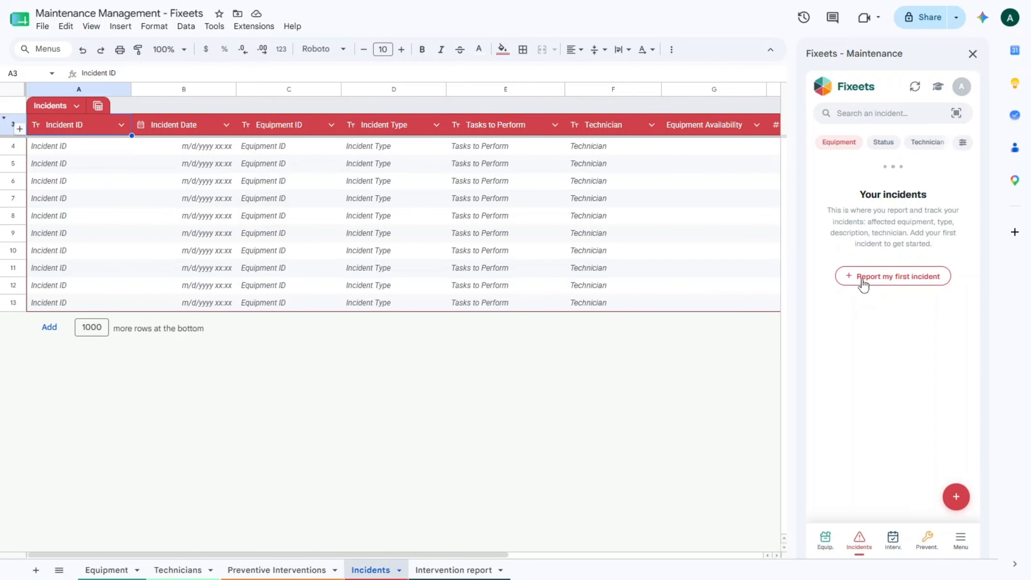
# Start a Corrective incident on EQ-01, describe the tasks, and assign the third technician
pyautogui.click(894, 277)
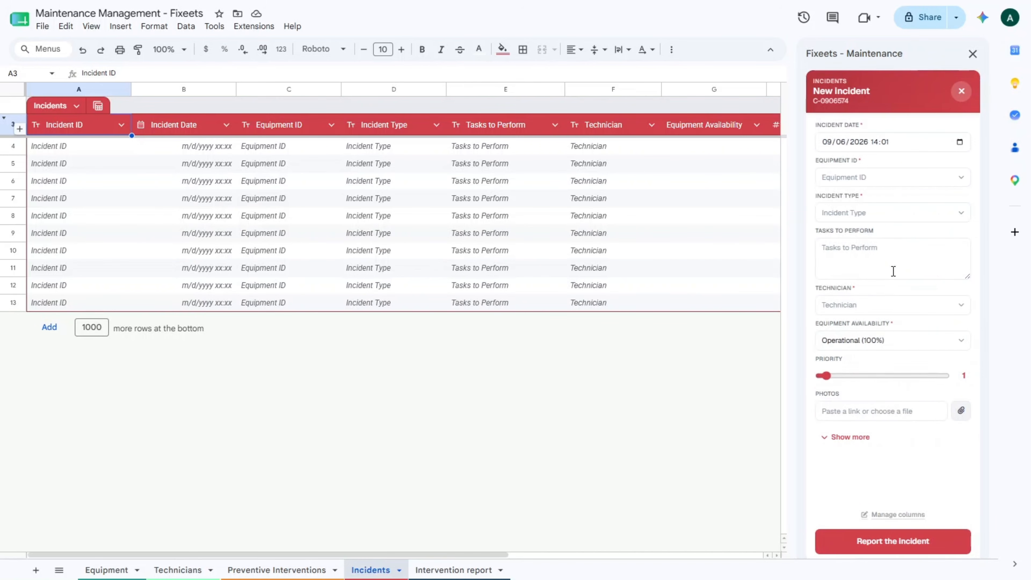
pyautogui.click(889, 175)
pyautogui.click(861, 199)
pyautogui.click(858, 215)
pyautogui.write('Correcti')
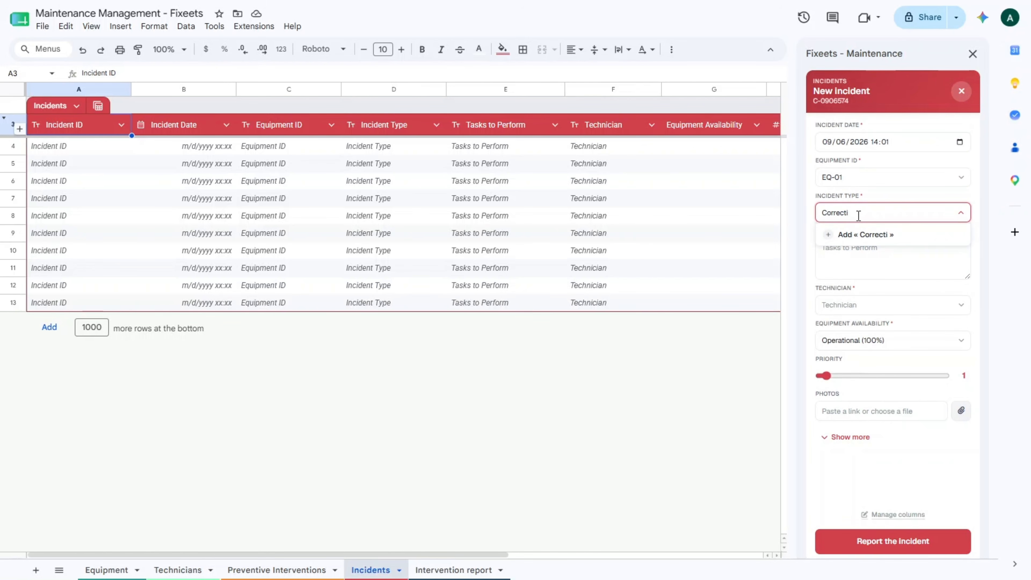
pyautogui.write('ve')
pyautogui.click(873, 234)
pyautogui.click(872, 256)
pyautogui.write('q')
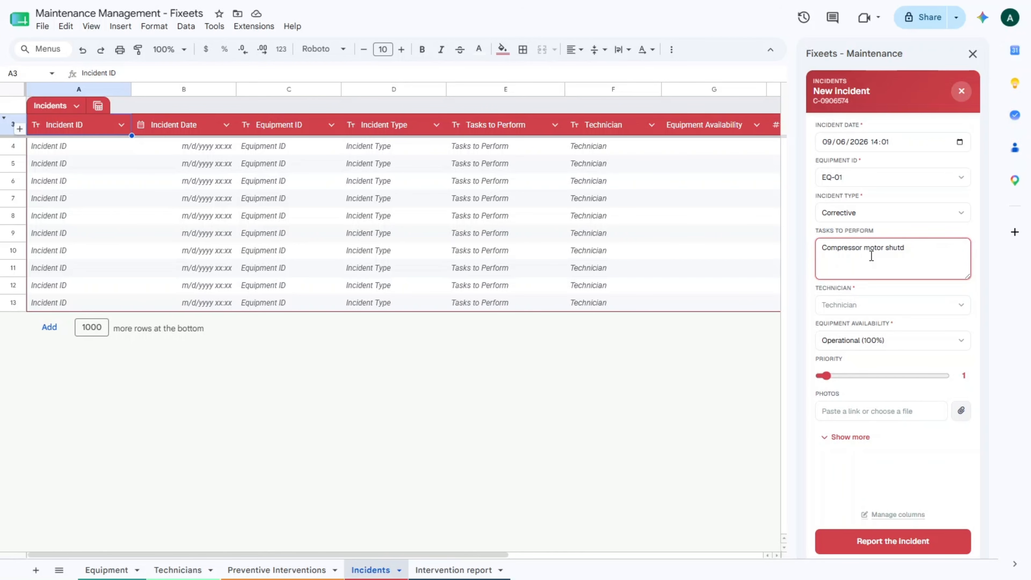
pyautogui.click(897, 305)
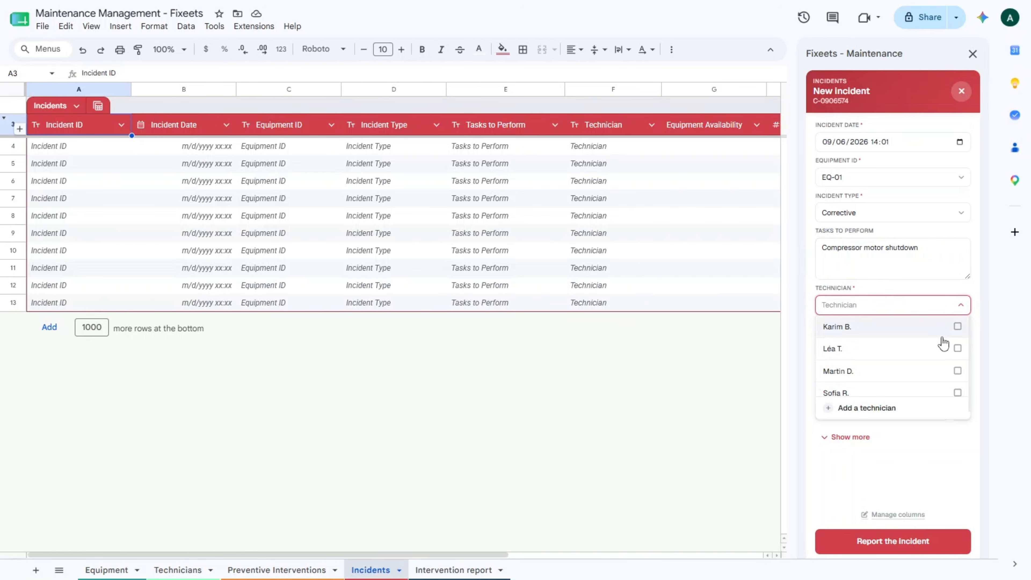
pyautogui.click(932, 371)
pyautogui.click(962, 290)
# Mark the equipment as complete breakdown, set priority 5, and submit the incident
pyautogui.click(944, 346)
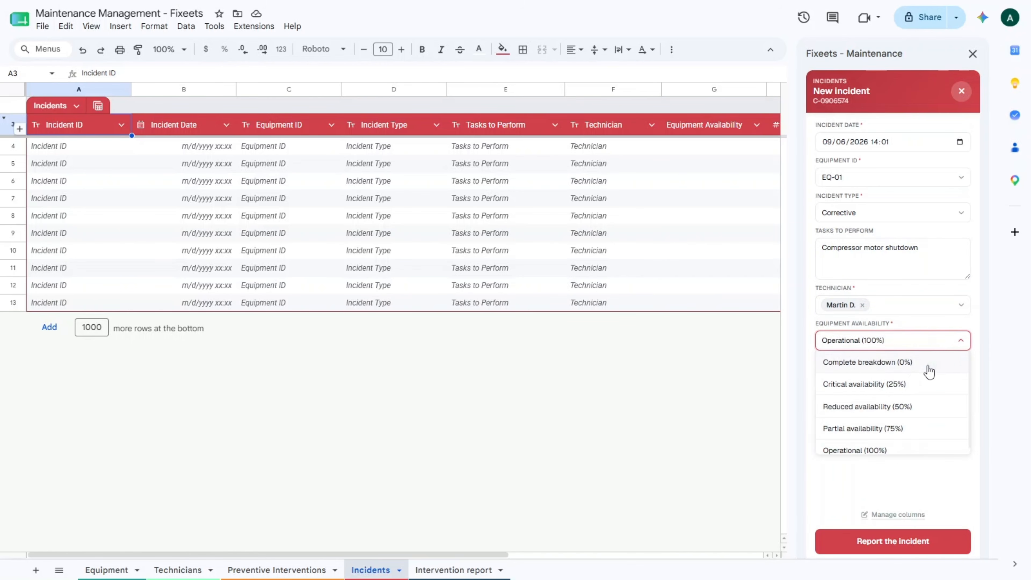
pyautogui.click(909, 363)
pyautogui.click(944, 376)
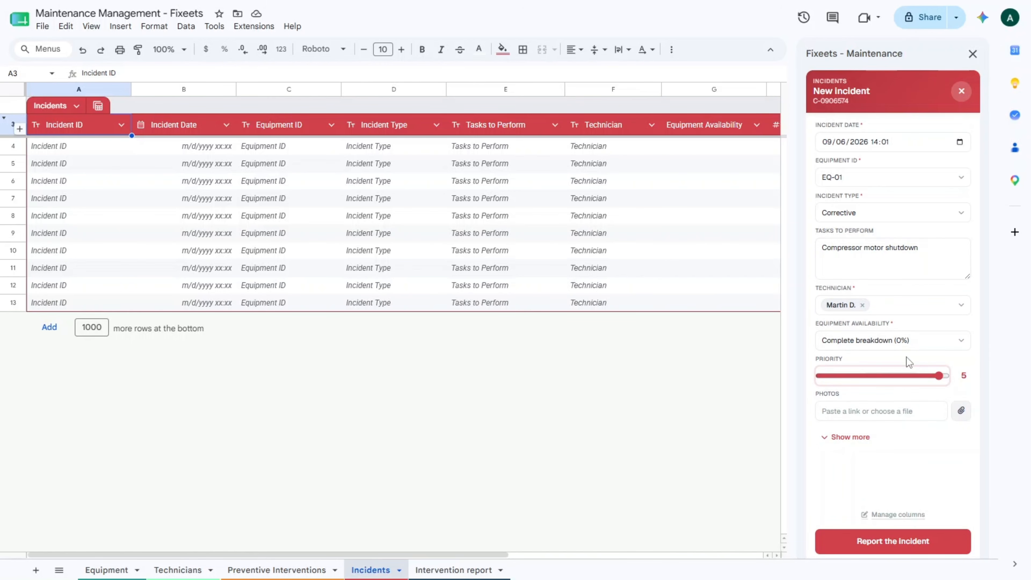
pyautogui.click(961, 411)
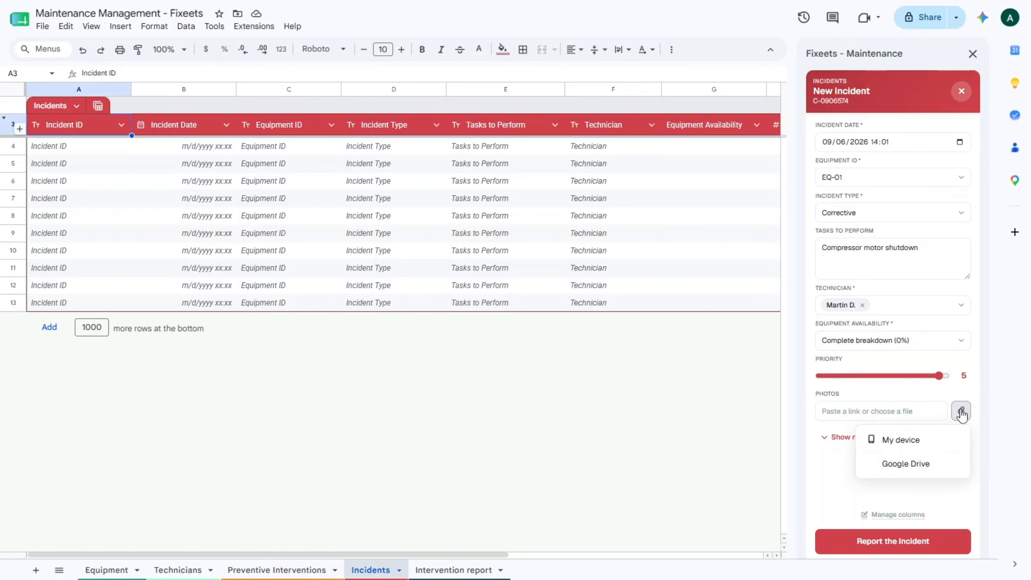
pyautogui.click(830, 469)
pyautogui.click(909, 543)
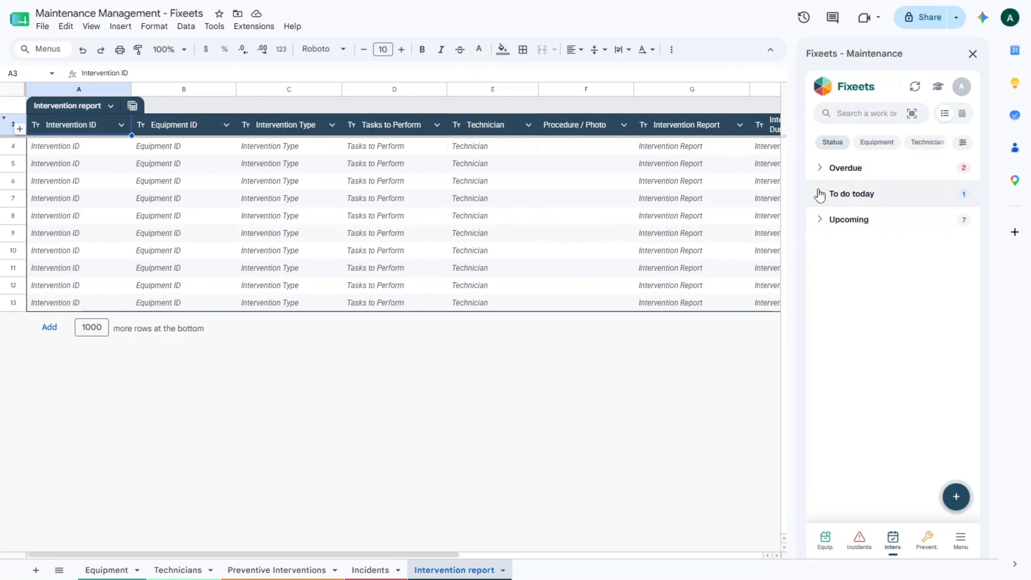
# Expand overdue and today's interventions, open P-001 details, view then close its printable report
pyautogui.click(819, 168)
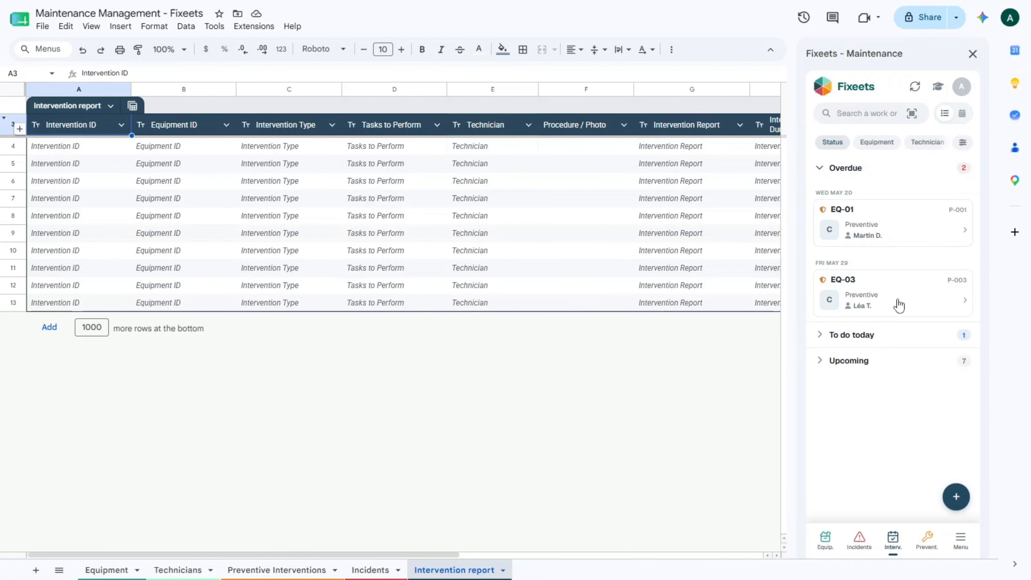
pyautogui.click(821, 336)
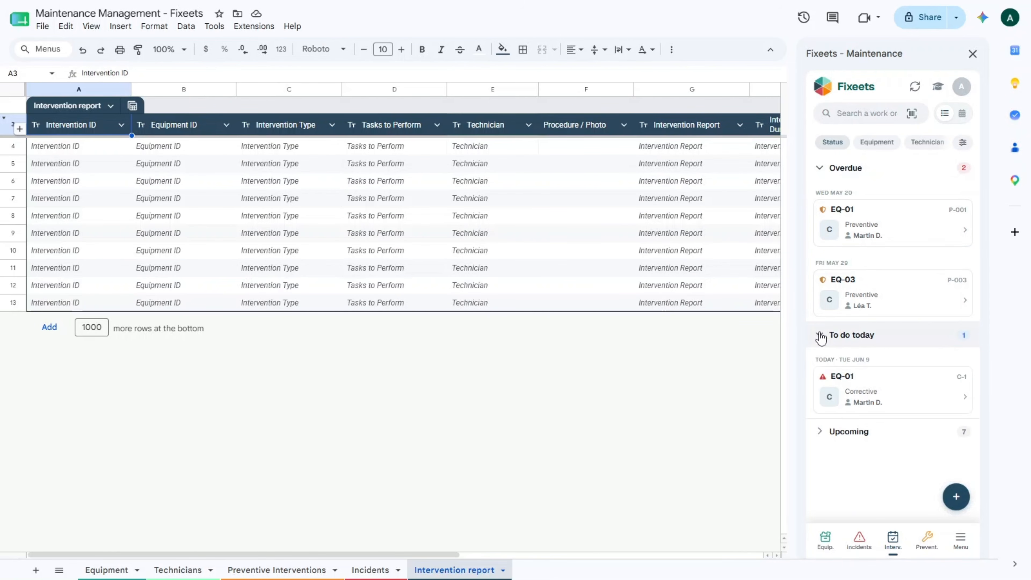
pyautogui.click(934, 228)
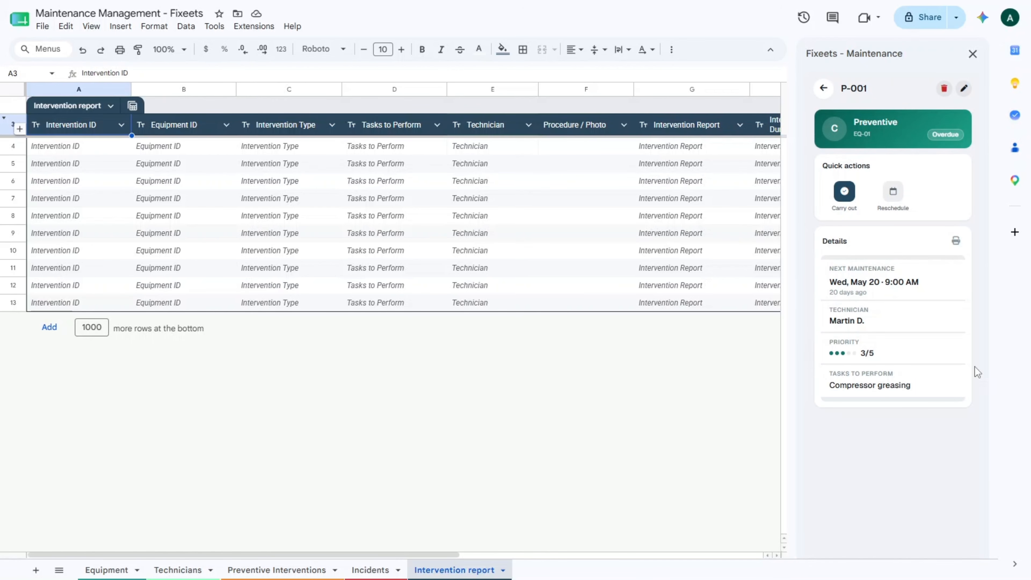
pyautogui.click(957, 243)
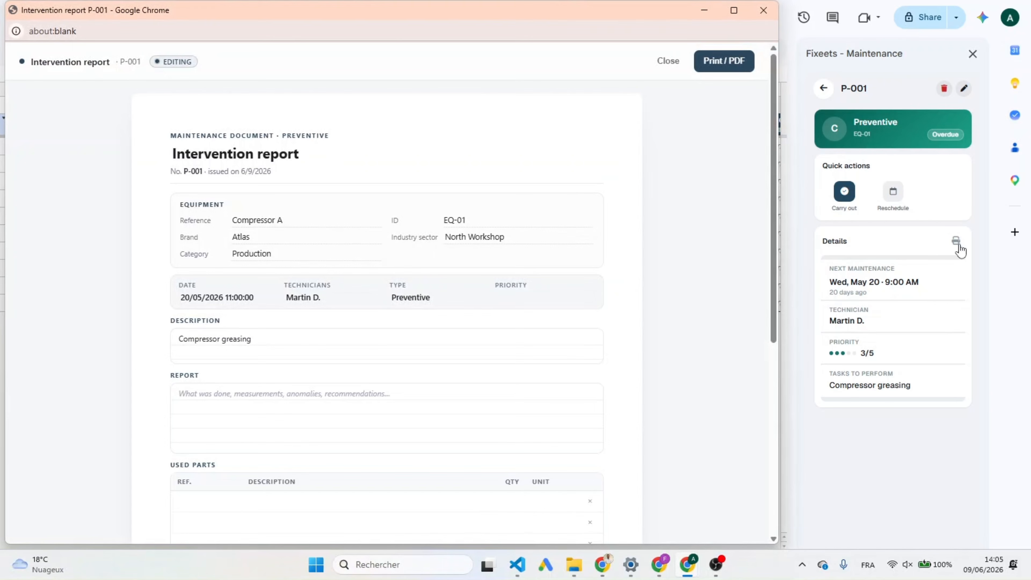
pyautogui.scroll(-8, 484, 305)
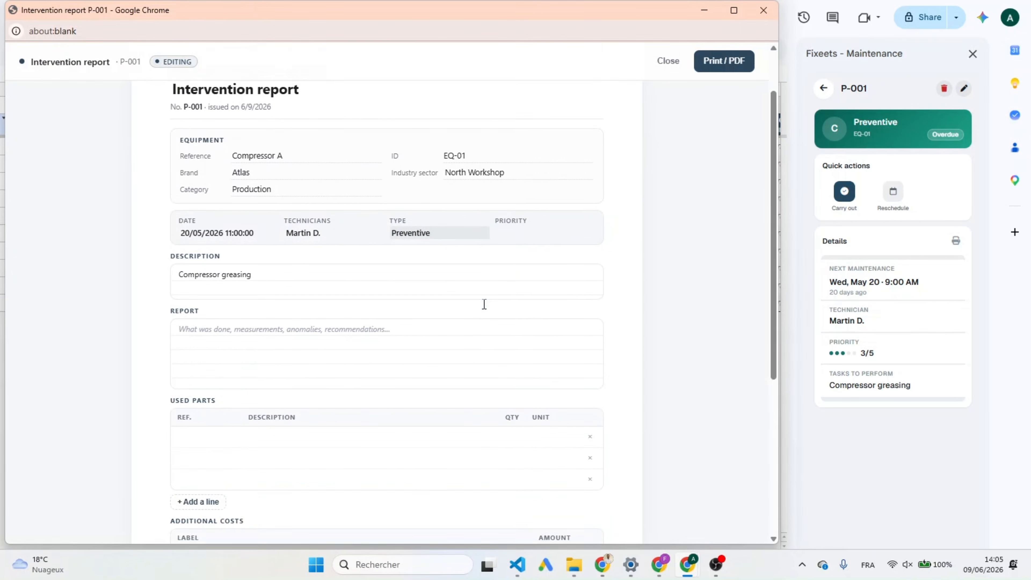
pyautogui.click(724, 61)
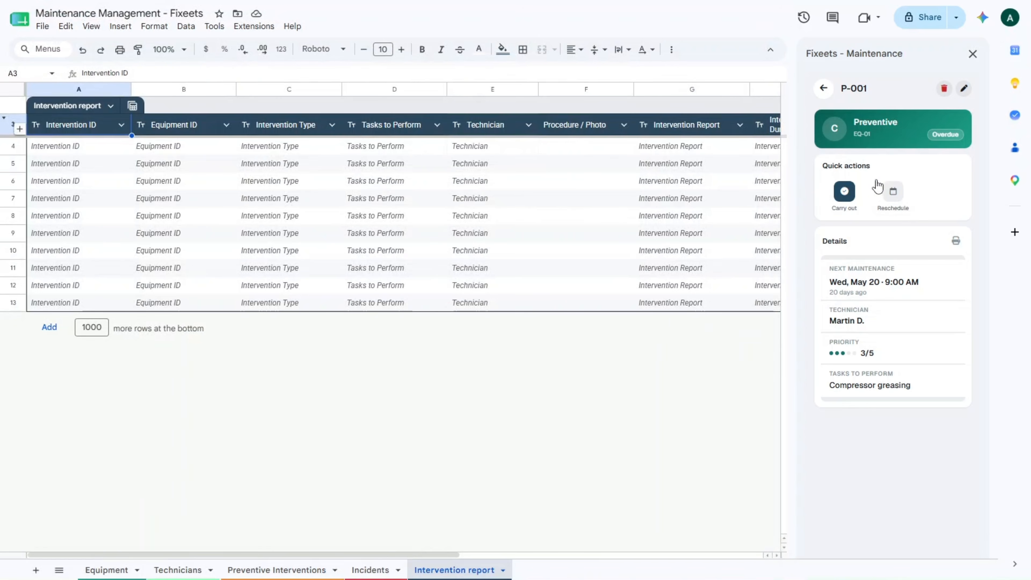
# Record P-001 as completed with report 'Periodic greasing done' and save the completion
pyautogui.click(844, 193)
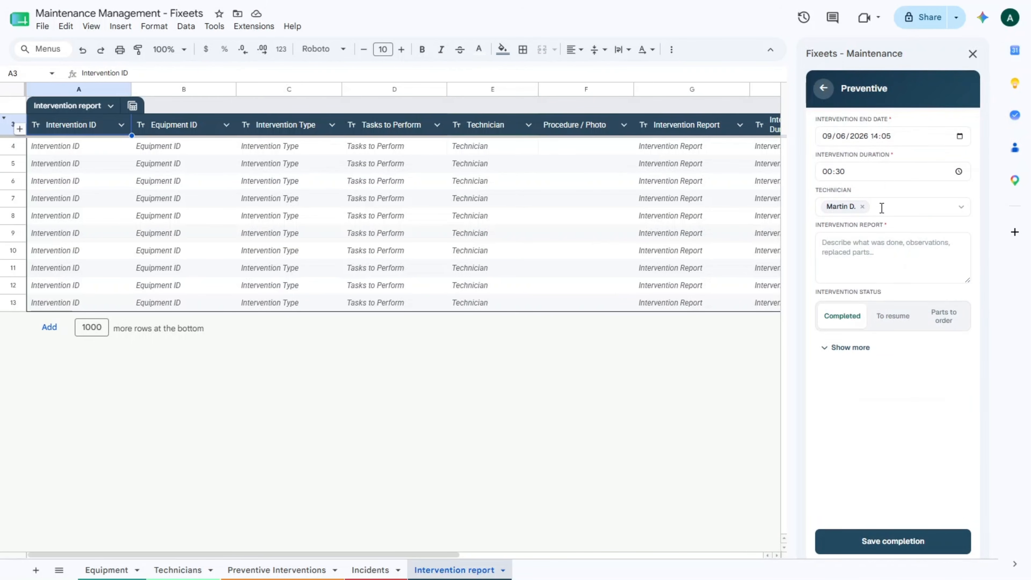
pyautogui.click(871, 254)
pyautogui.write('Periodic greasing done')
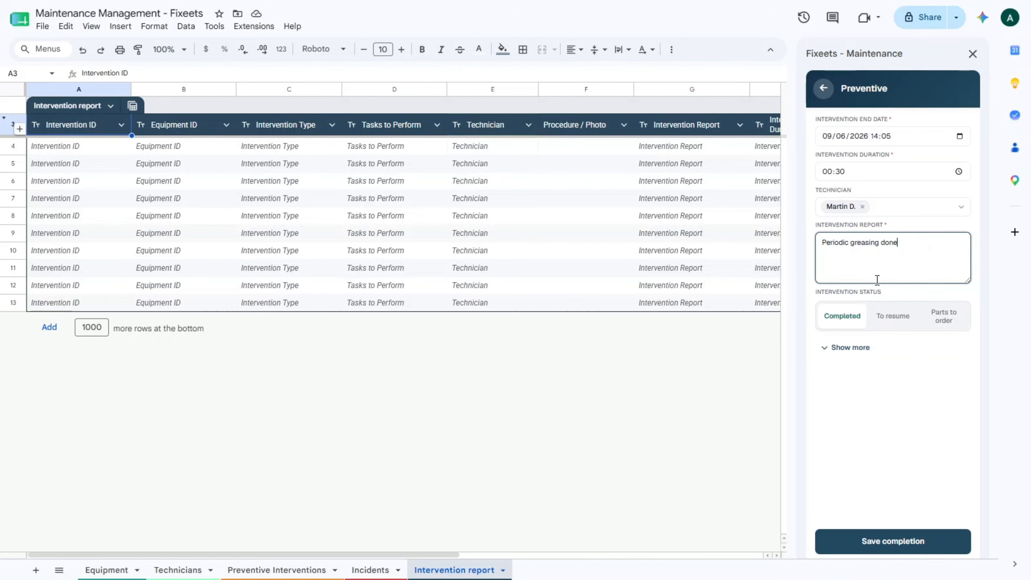
pyautogui.click(844, 321)
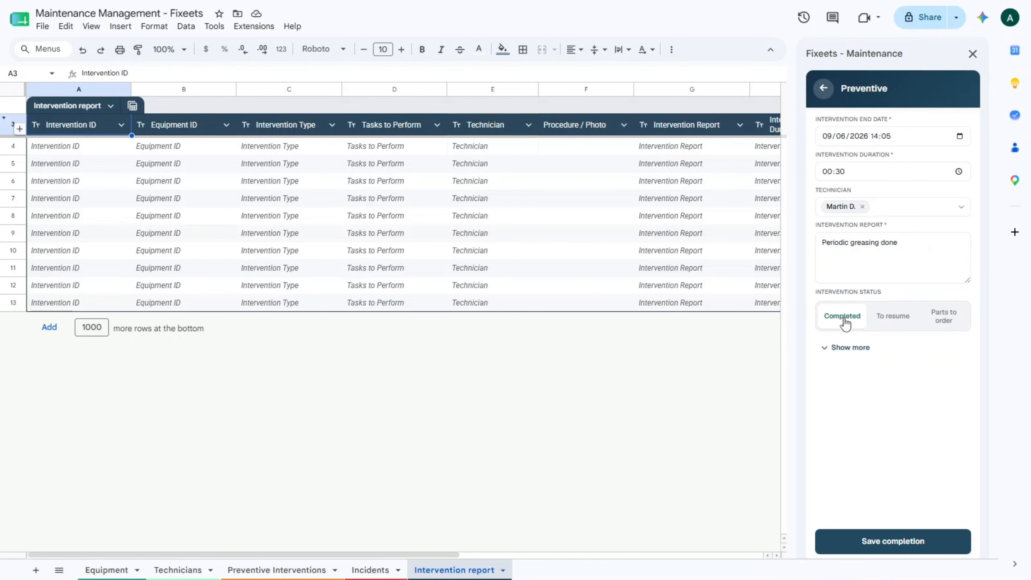
pyautogui.click(894, 316)
pyautogui.click(937, 317)
pyautogui.click(833, 321)
pyautogui.click(857, 350)
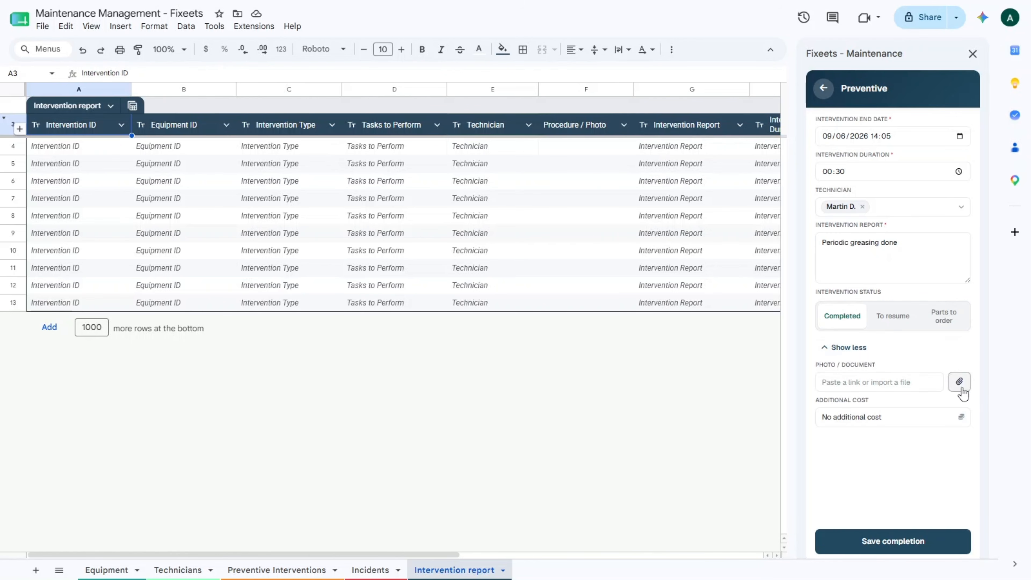
pyautogui.click(888, 544)
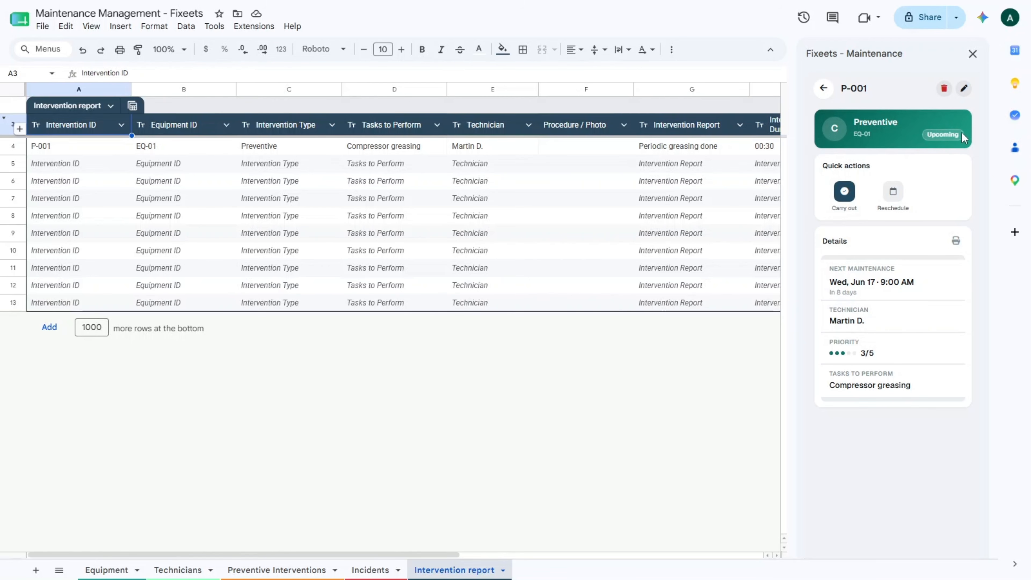
# Check the new June 17 maintenance date and view P-001 under History
pyautogui.moveTo(915, 284); pyautogui.dragTo(828, 289)
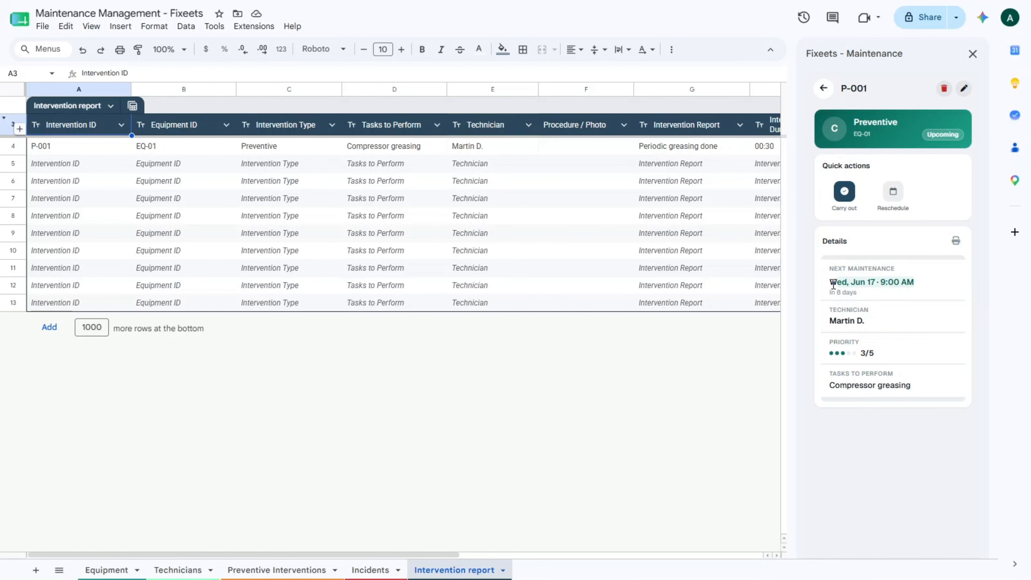
pyautogui.click(822, 95)
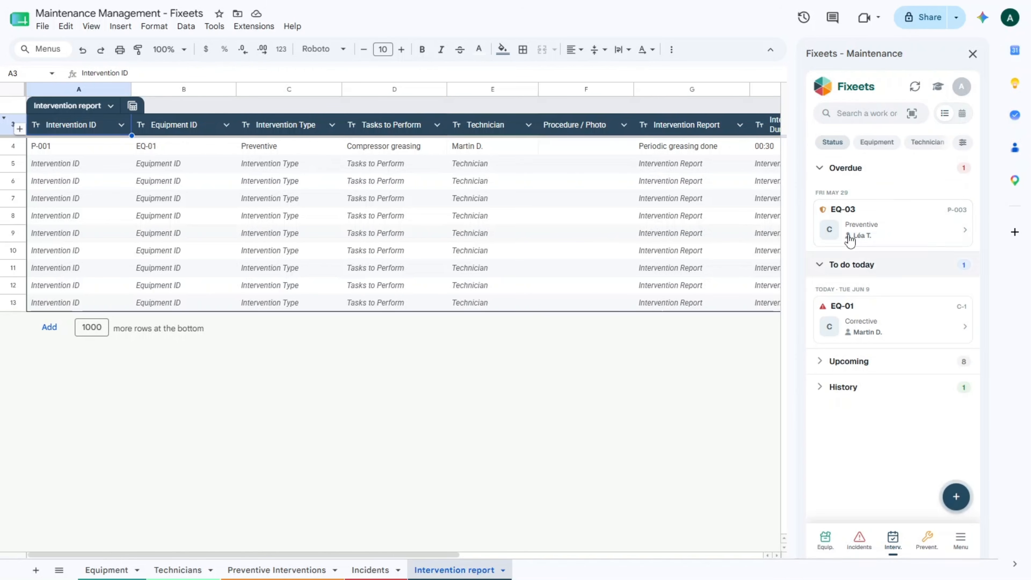
pyautogui.click(819, 168)
pyautogui.click(825, 195)
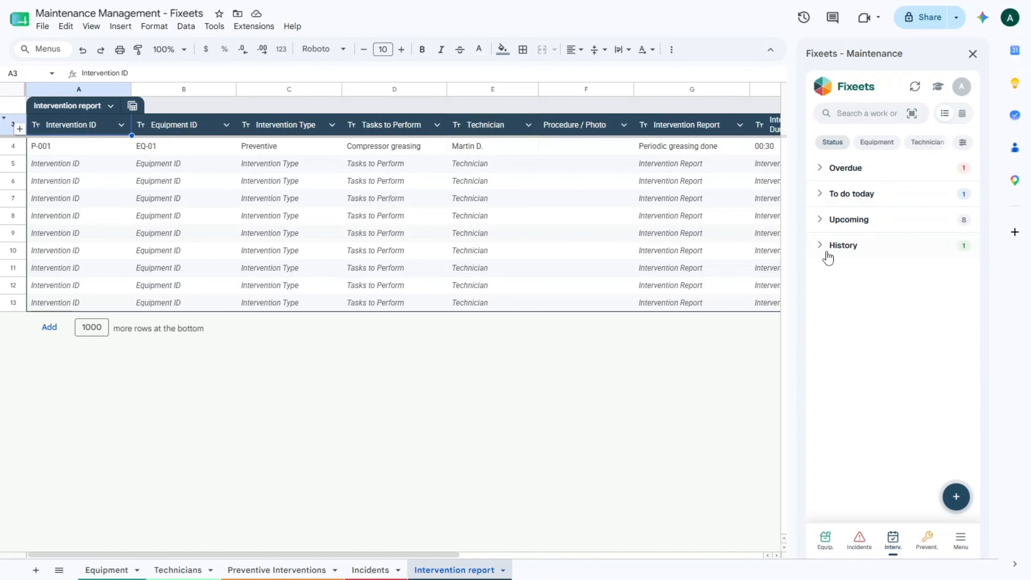
pyautogui.click(822, 245)
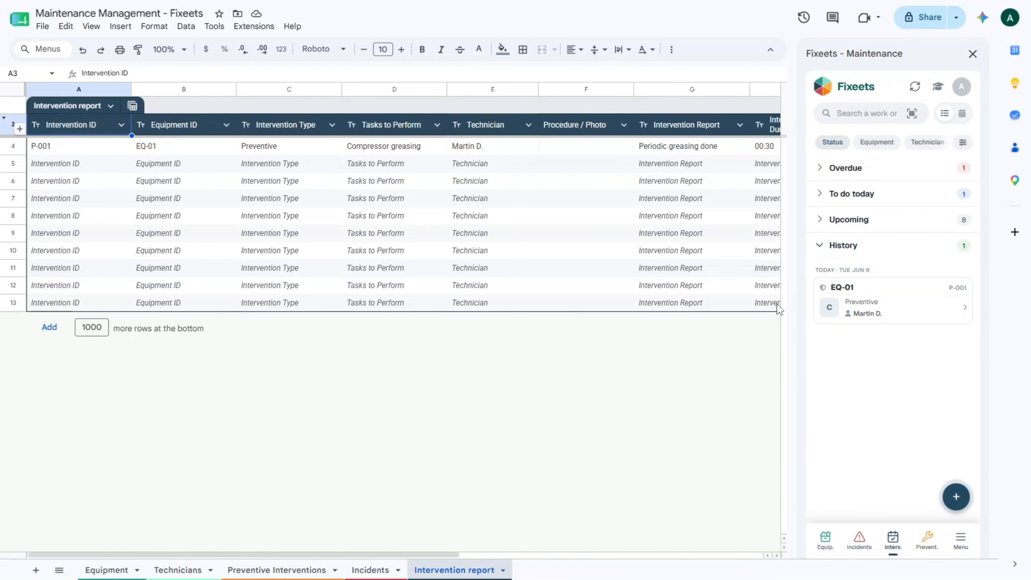
pyautogui.click(963, 114)
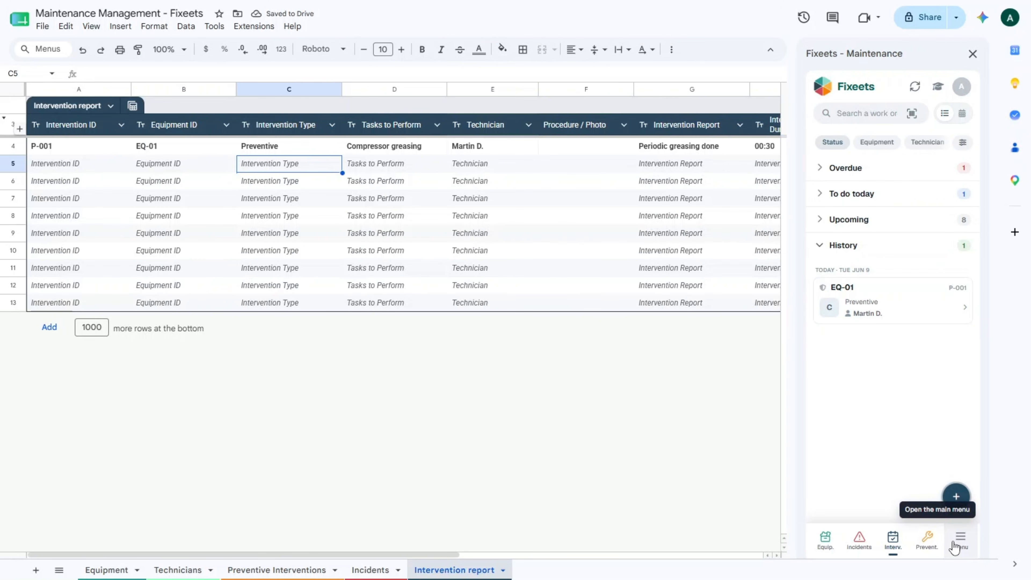
# Add a new collaborator under Sharing and permissions by entering their e-mail address
pyautogui.click(959, 541)
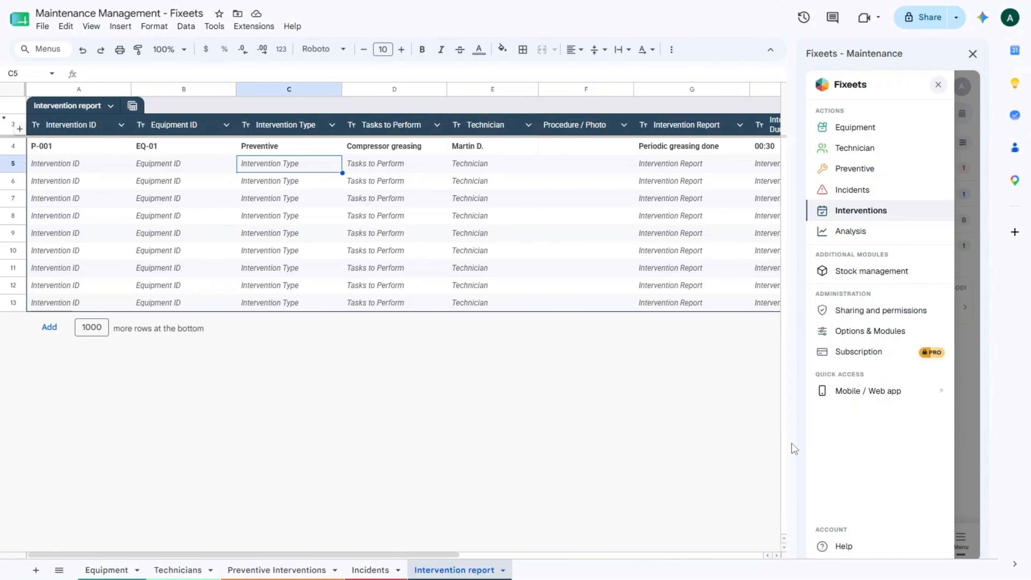
pyautogui.click(886, 313)
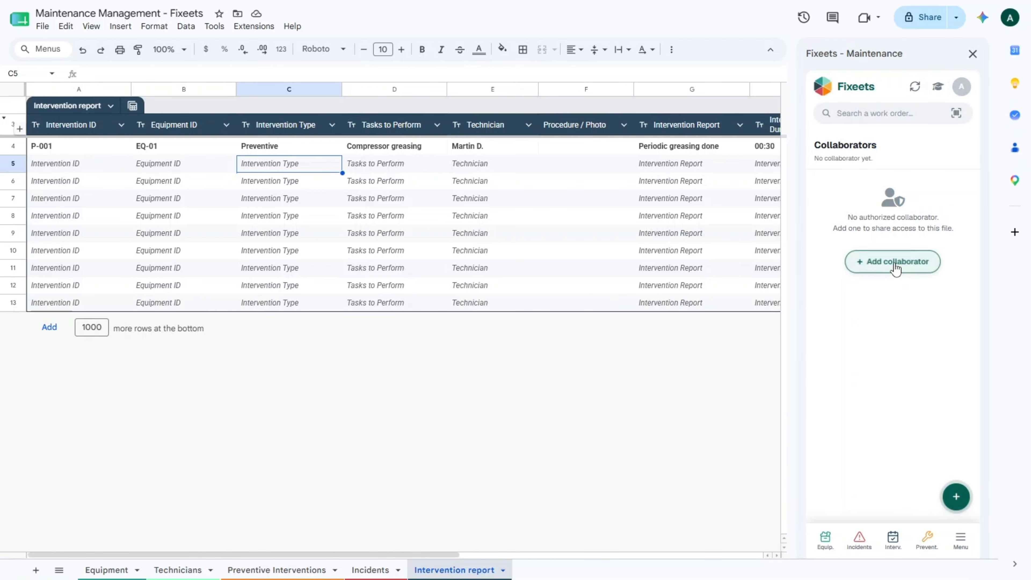
pyautogui.click(895, 262)
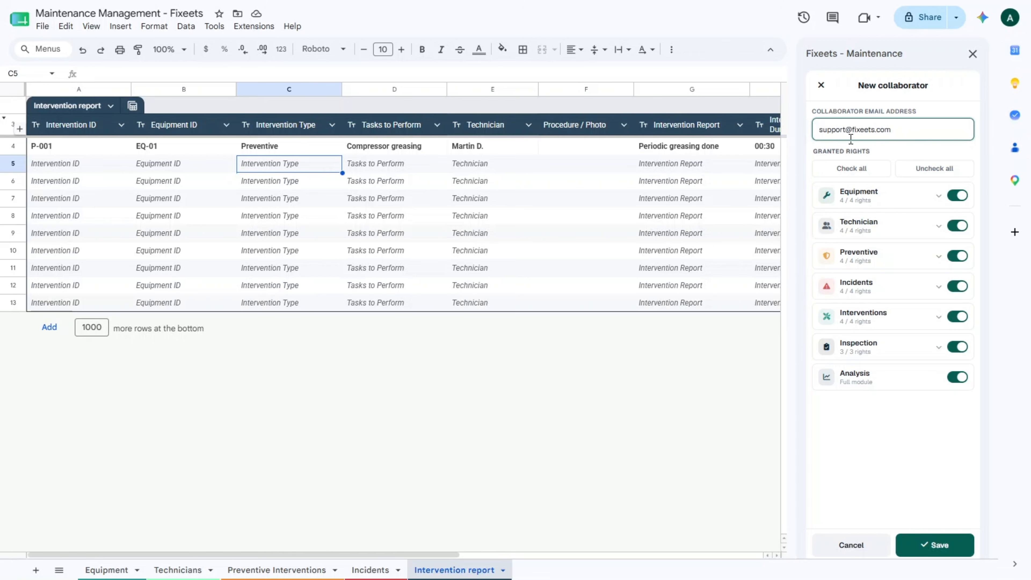
# Revoke Equipment, Technician, Preventive, Analysis and two Interventions rights, save, then view mobile app access
pyautogui.click(957, 196)
pyautogui.click(958, 226)
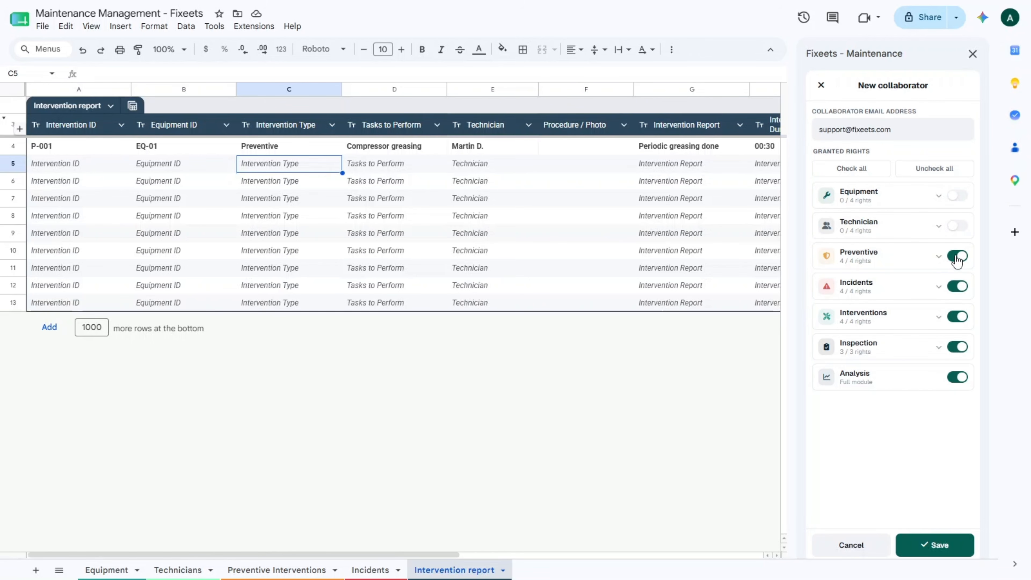
pyautogui.click(958, 256)
pyautogui.click(938, 317)
pyautogui.click(957, 400)
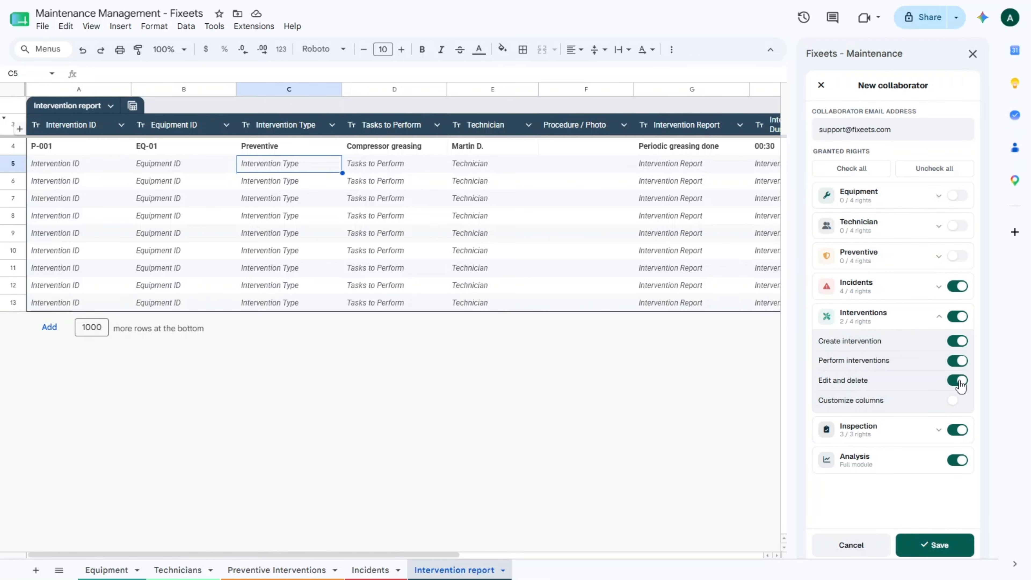
pyautogui.click(957, 380)
pyautogui.click(935, 318)
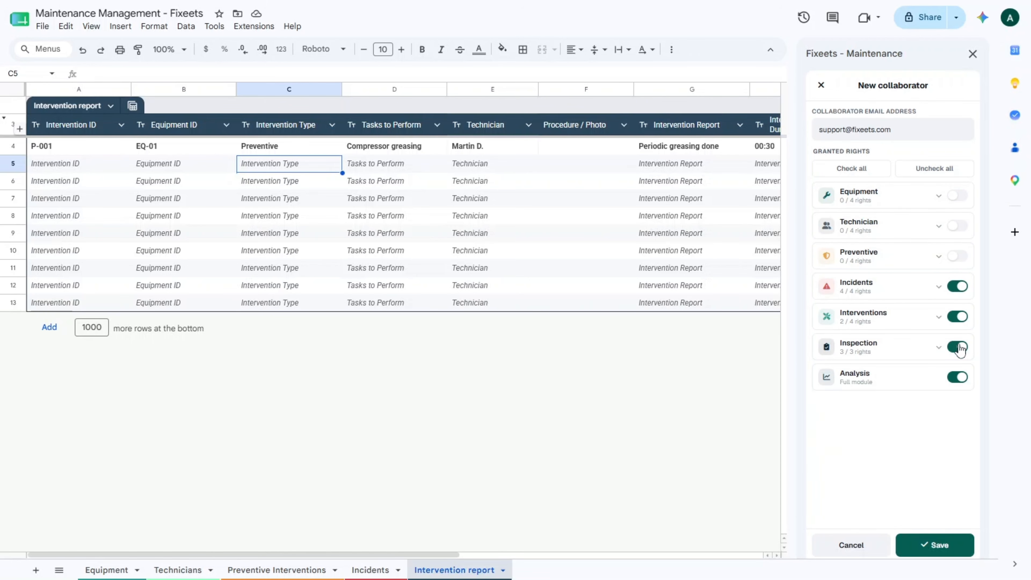
pyautogui.click(958, 378)
pyautogui.click(930, 544)
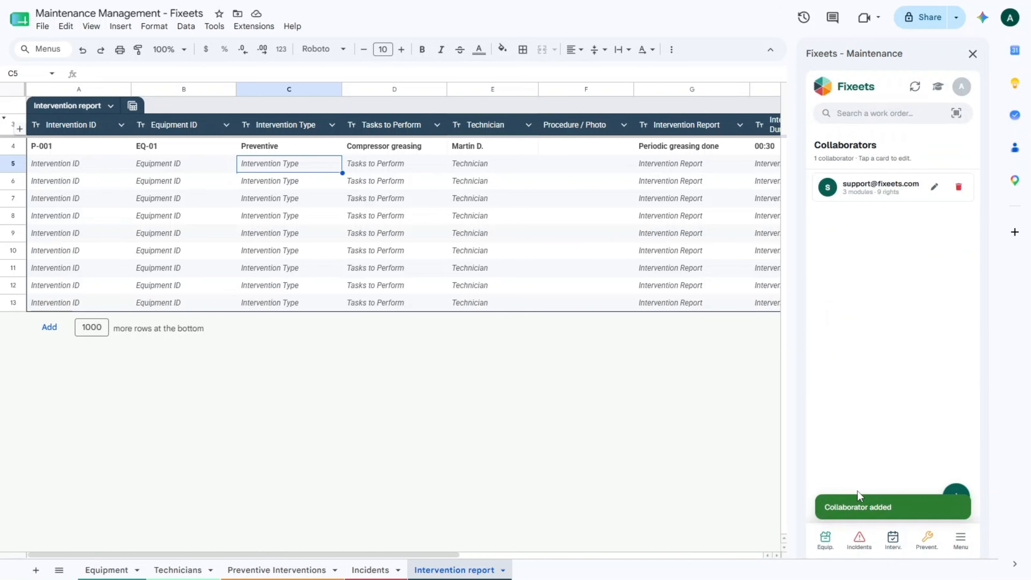
pyautogui.click(960, 544)
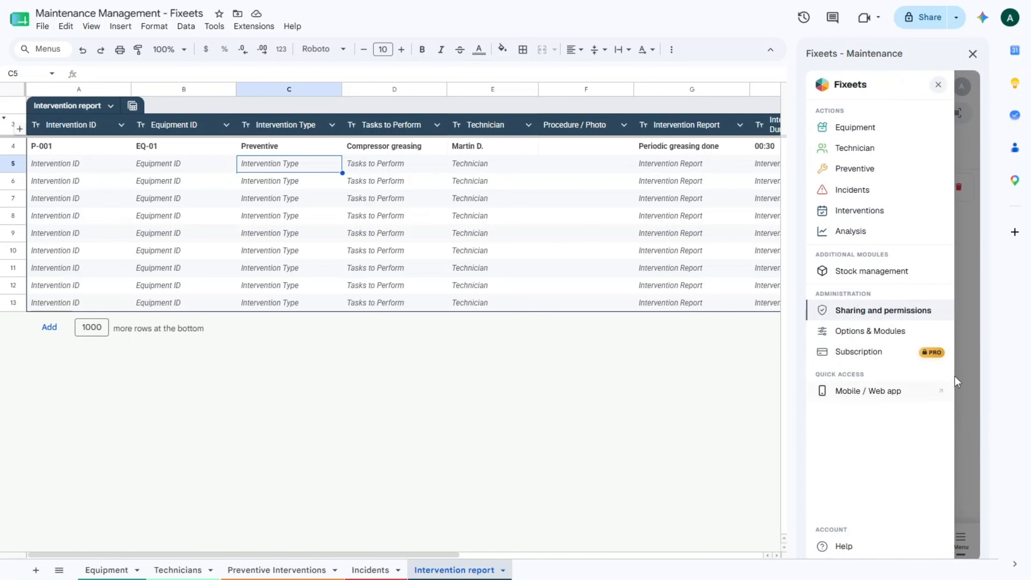
pyautogui.click(865, 392)
# In the Fixeets web app, review the Analysis equipment fleet, preventive, incidents and technicians pages, then go to Options & Modules
pyautogui.click(862, 397)
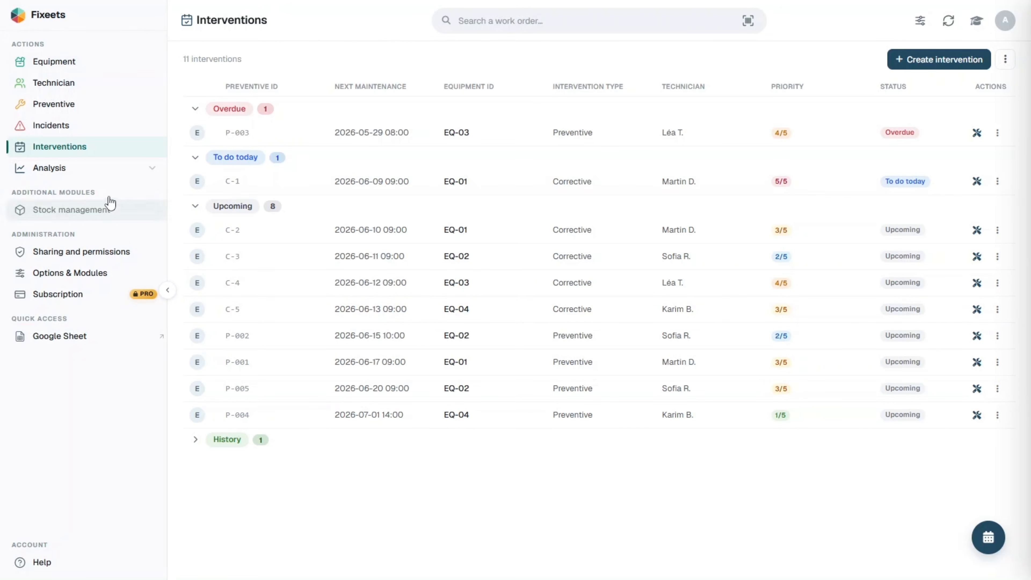
pyautogui.click(127, 170)
pyautogui.click(124, 212)
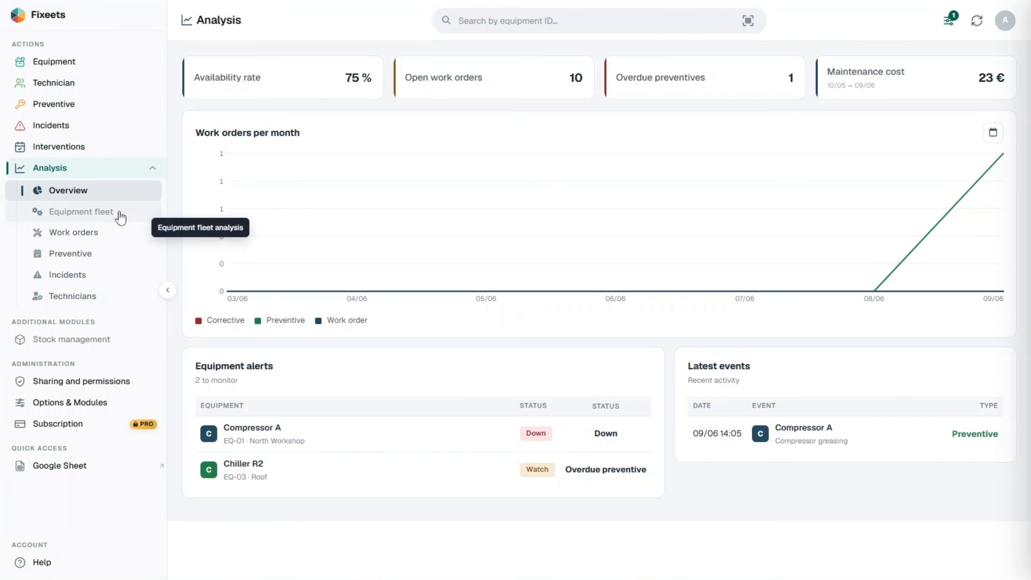
pyautogui.click(81, 256)
pyautogui.click(86, 277)
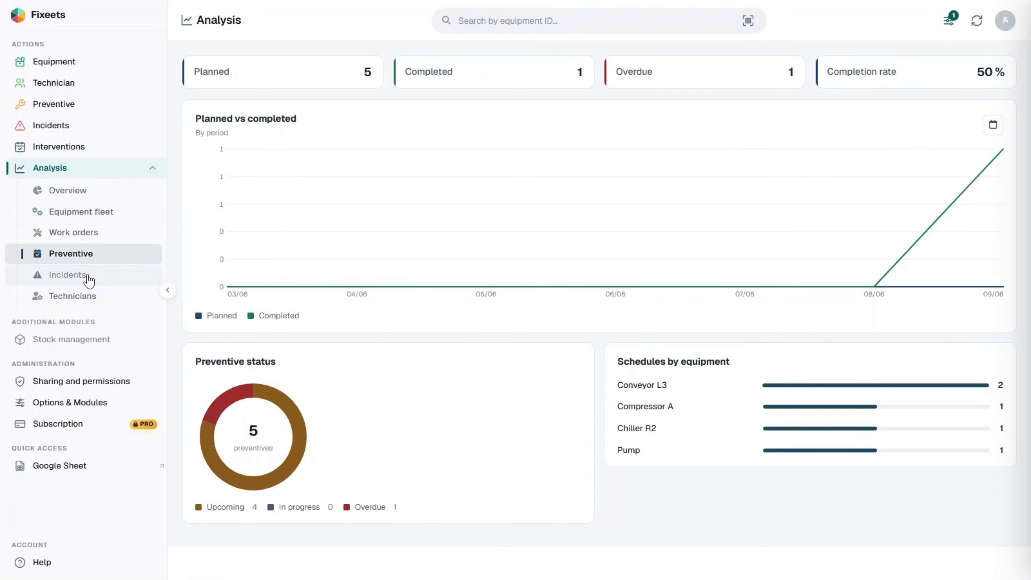
pyautogui.click(107, 303)
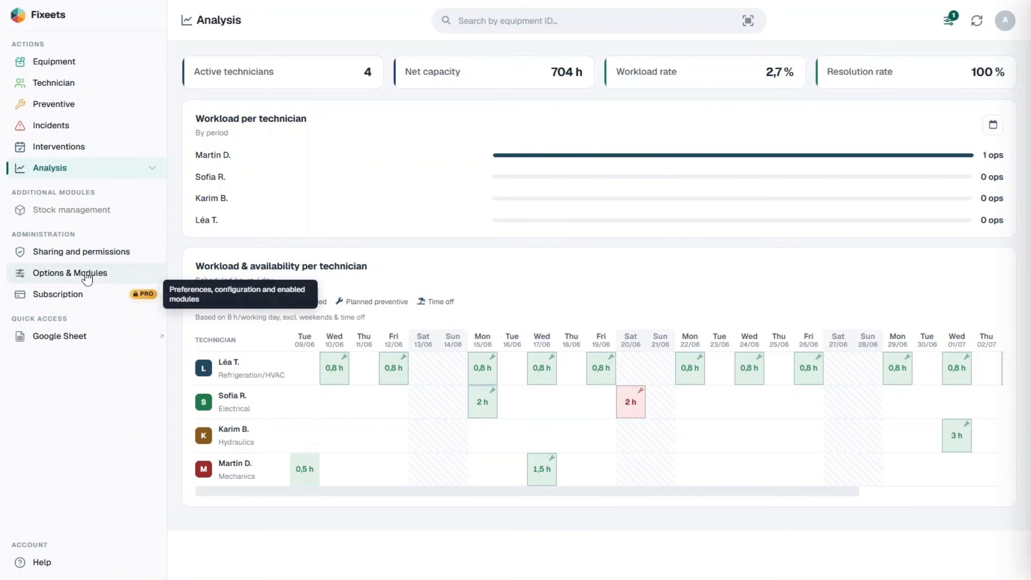
pyautogui.click(86, 276)
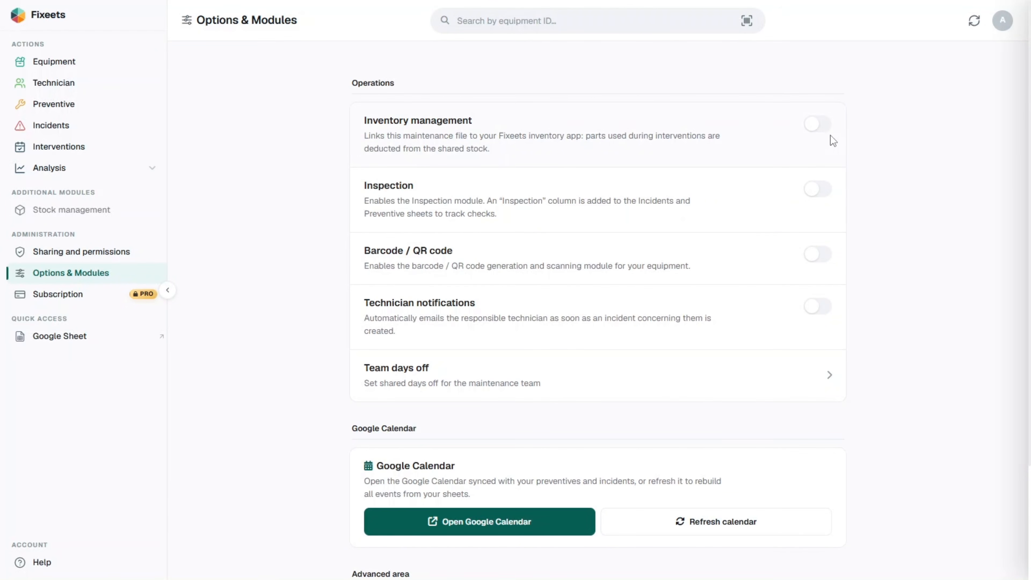
# Enable the Inventory management and Inspection modules, confirming the new Inspection column
pyautogui.click(817, 134)
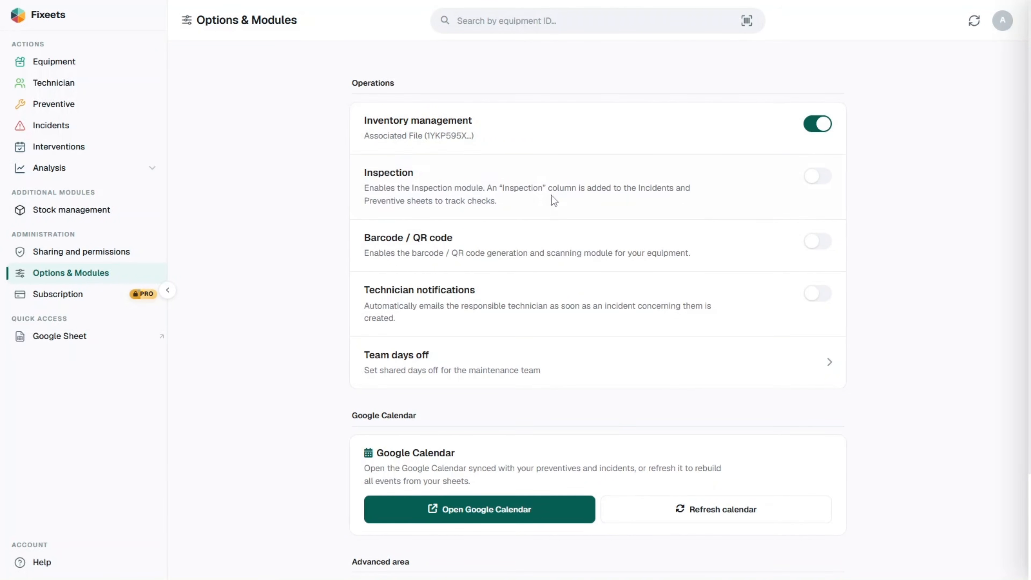
pyautogui.click(816, 179)
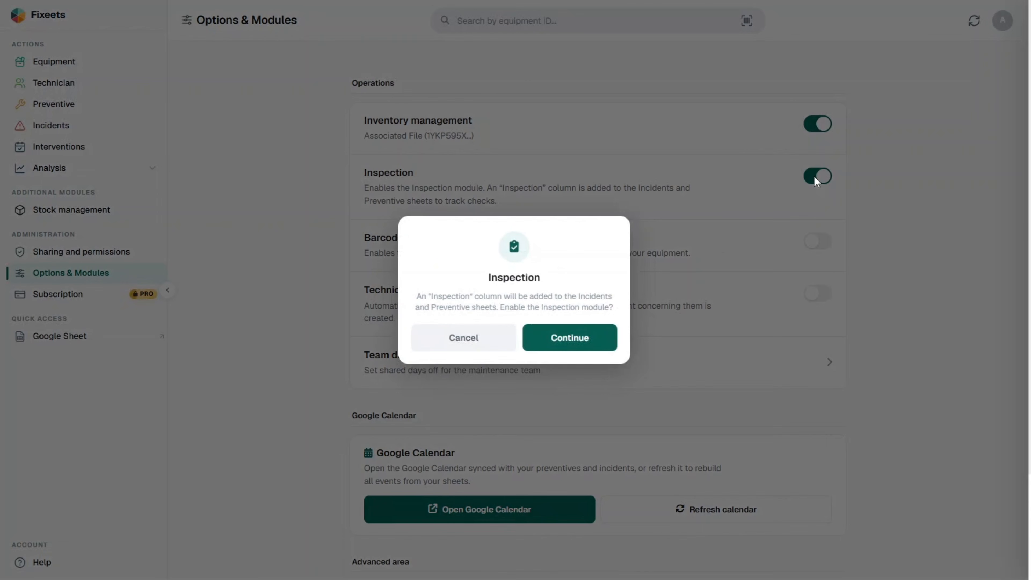
pyautogui.click(573, 336)
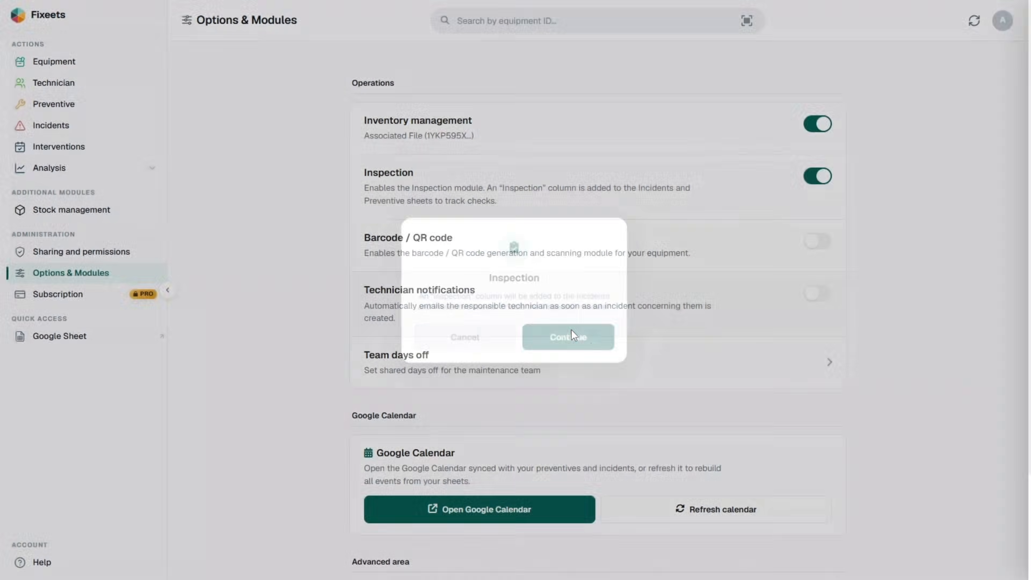